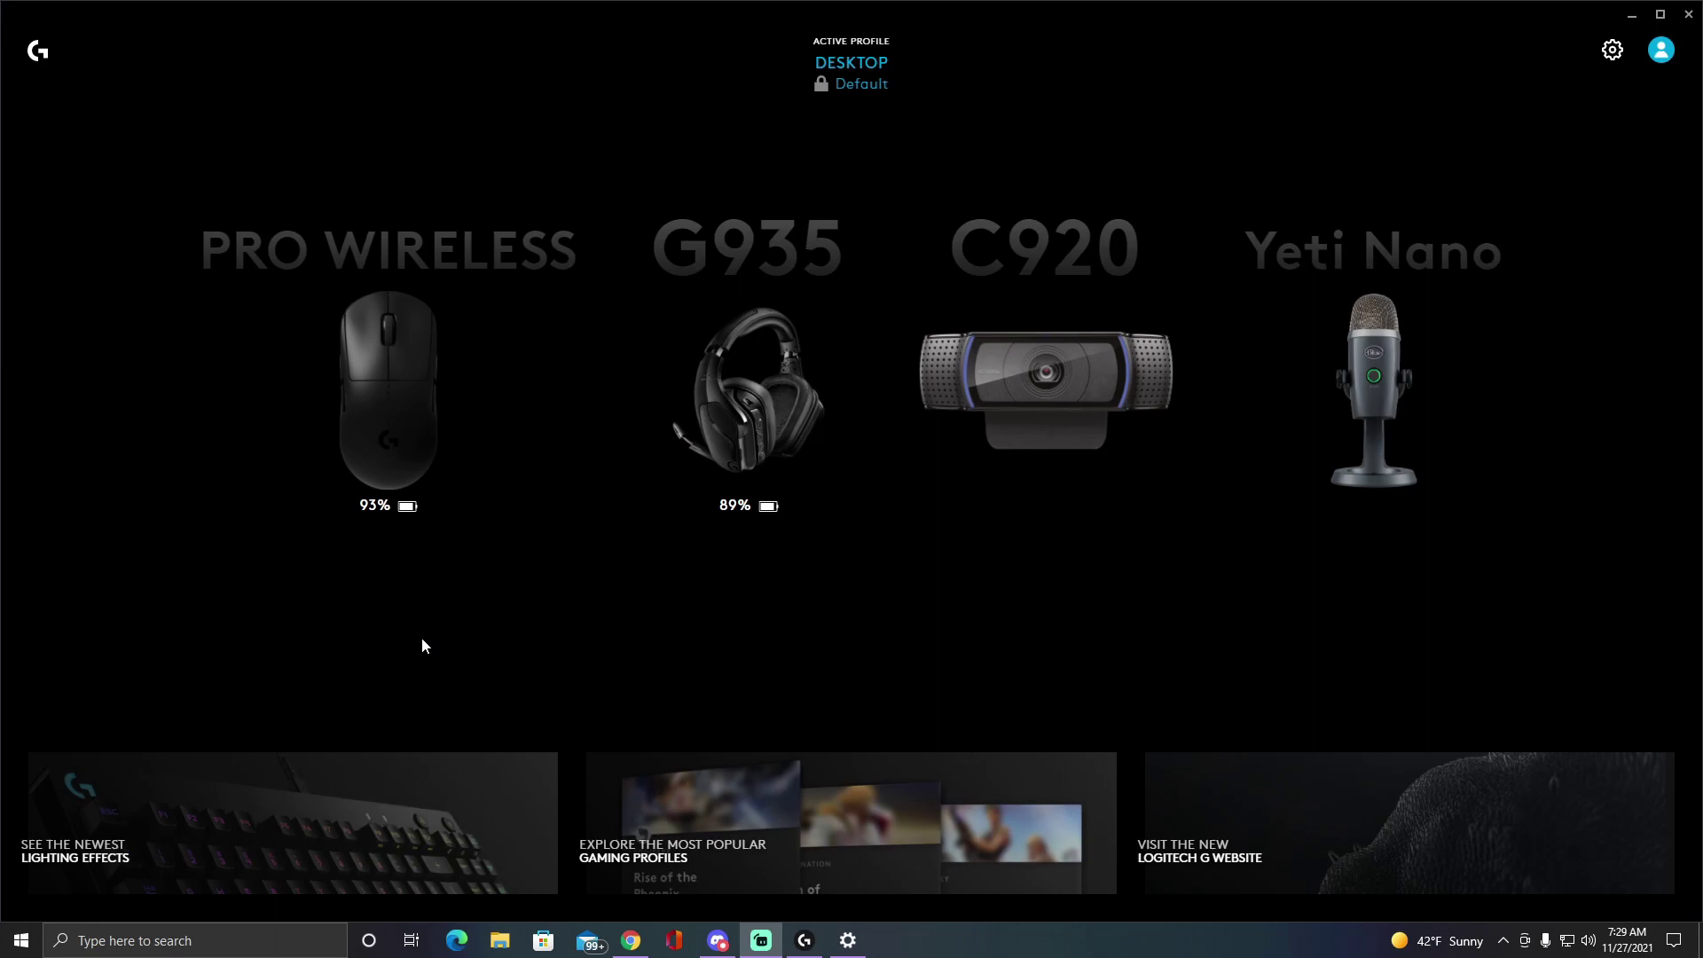
- Open the Yeti Nano's microphone settings, enable Blue VO!CE and show the signal cleanup controls
{"action": "left_click", "coordinate": [1381, 370]}
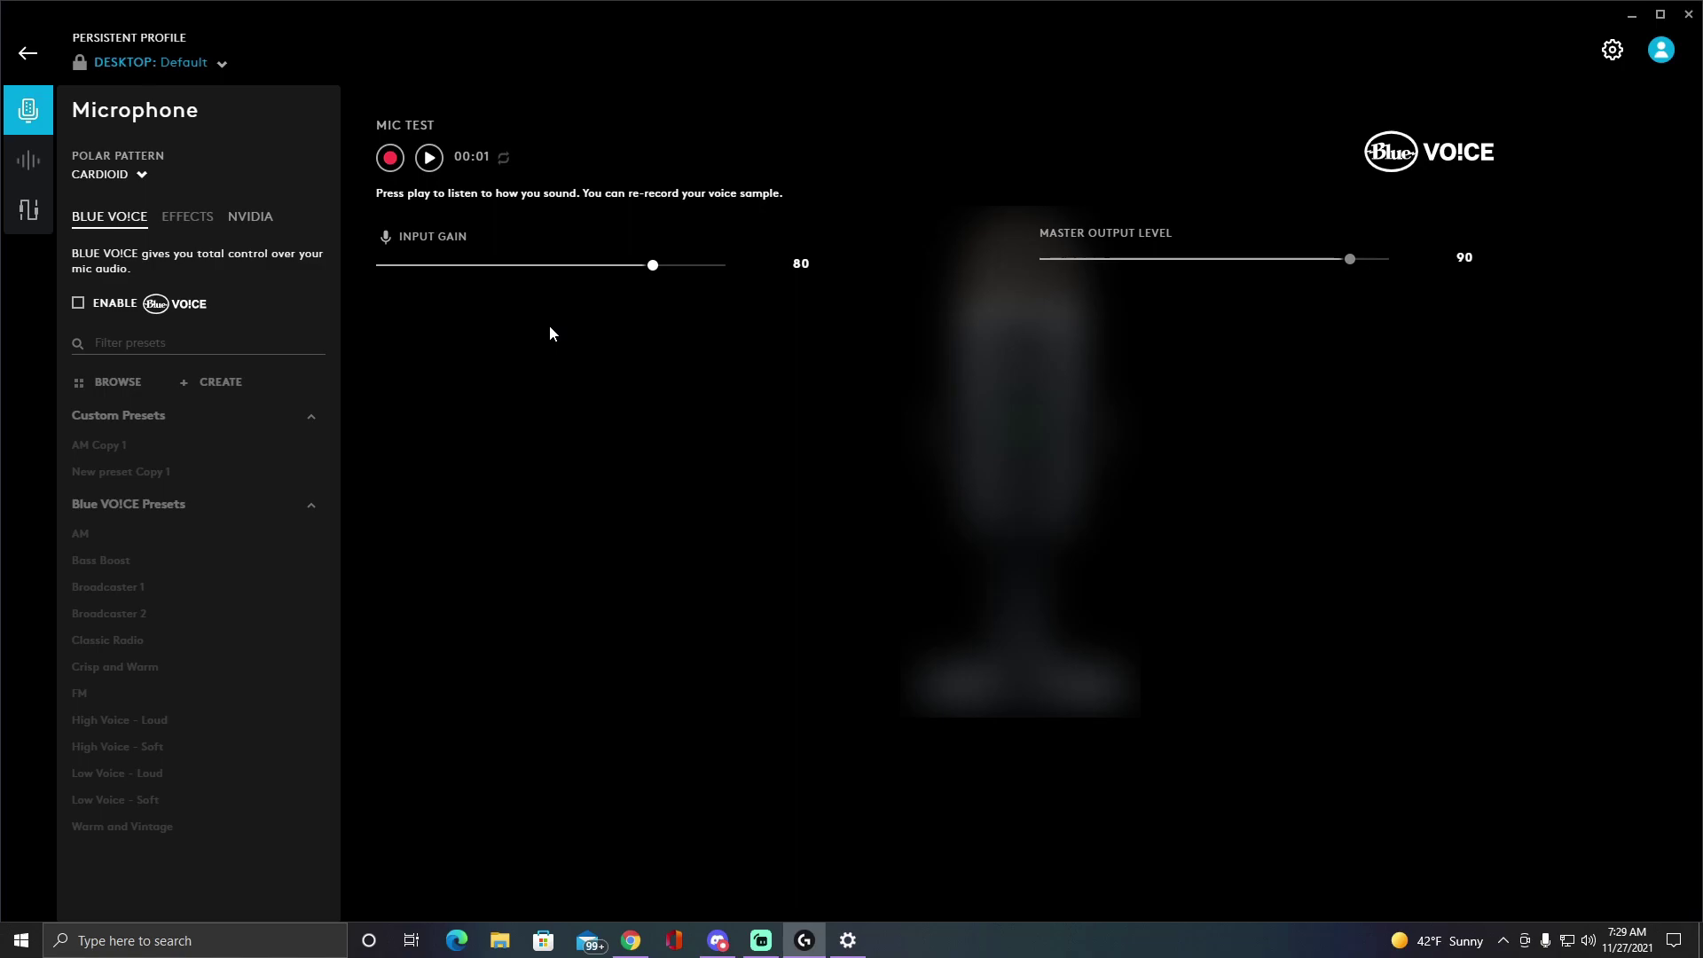
{"action": "left_click", "coordinate": [93, 307]}
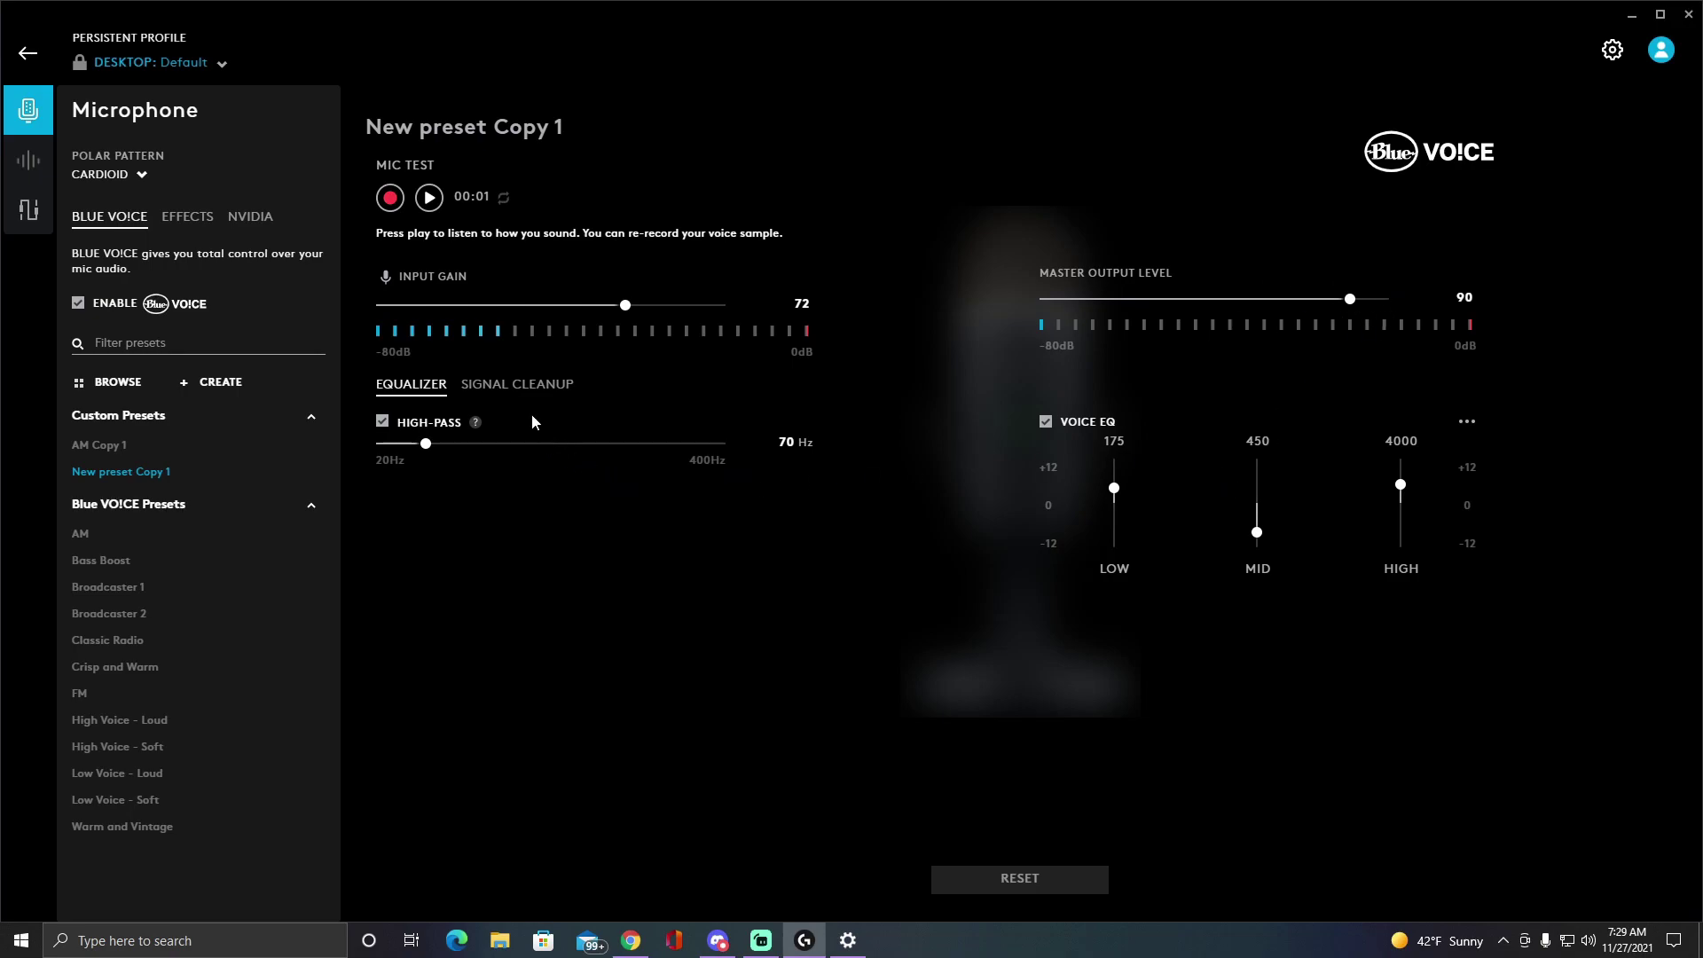
{"action": "left_click", "coordinate": [521, 385]}
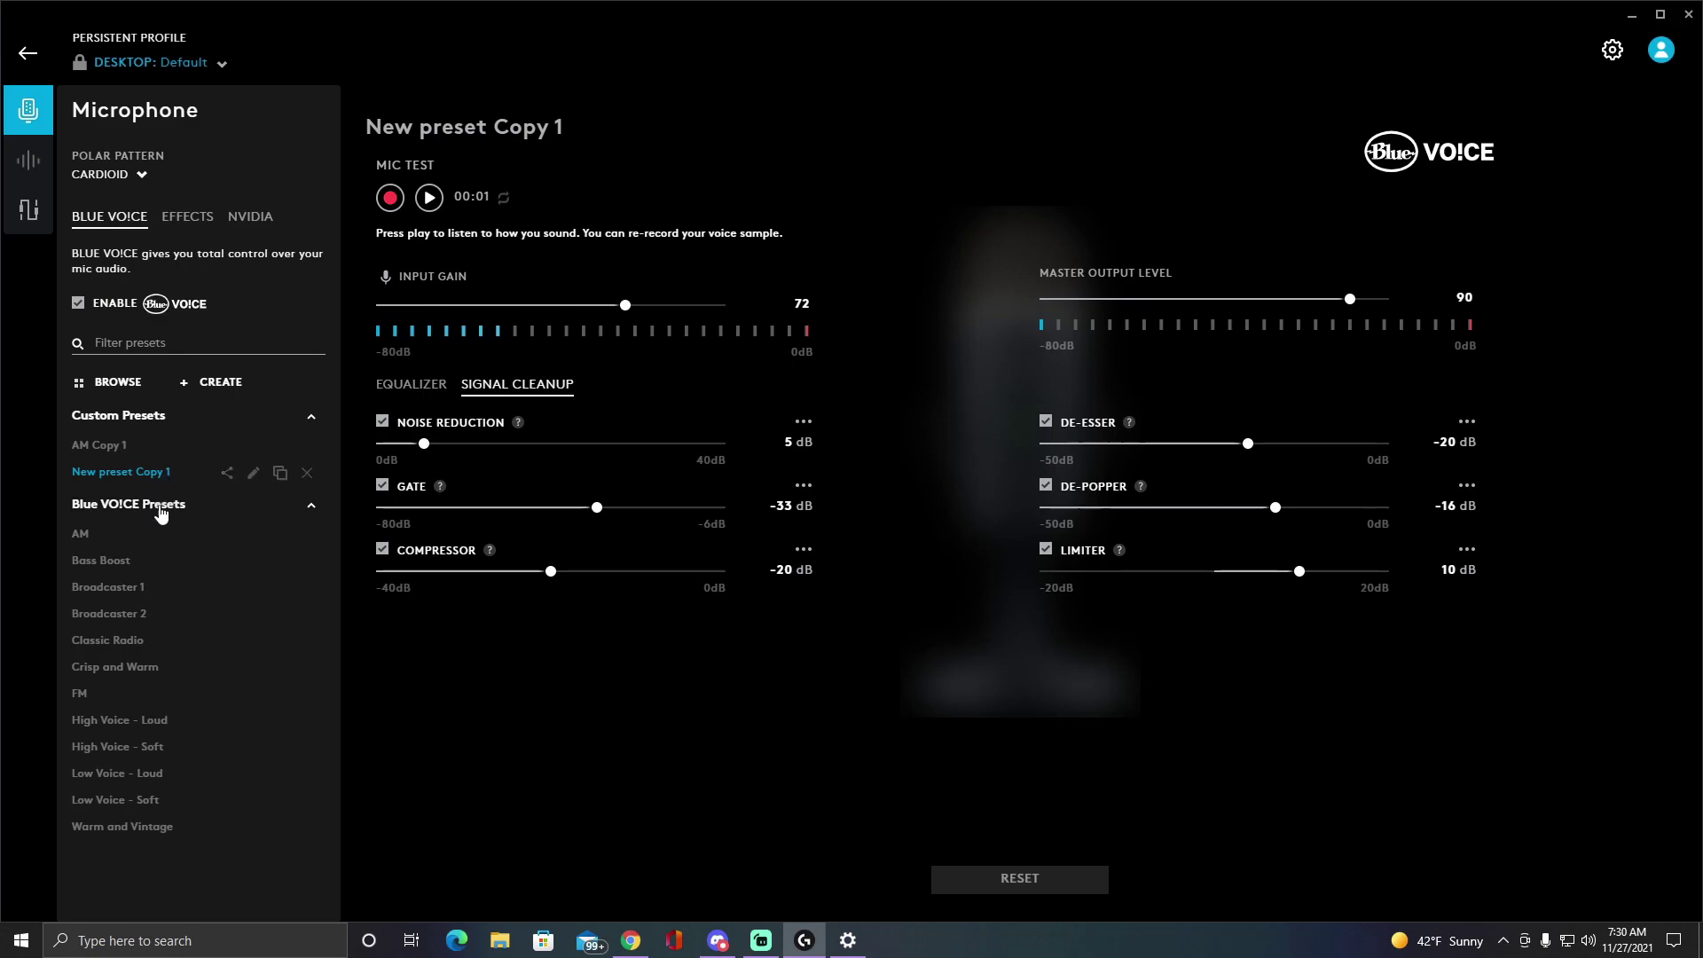
- Compare the Broadcaster 1 preset's signal cleanup settings with those of New preset Copy 1
{"action": "left_click", "coordinate": [82, 591]}
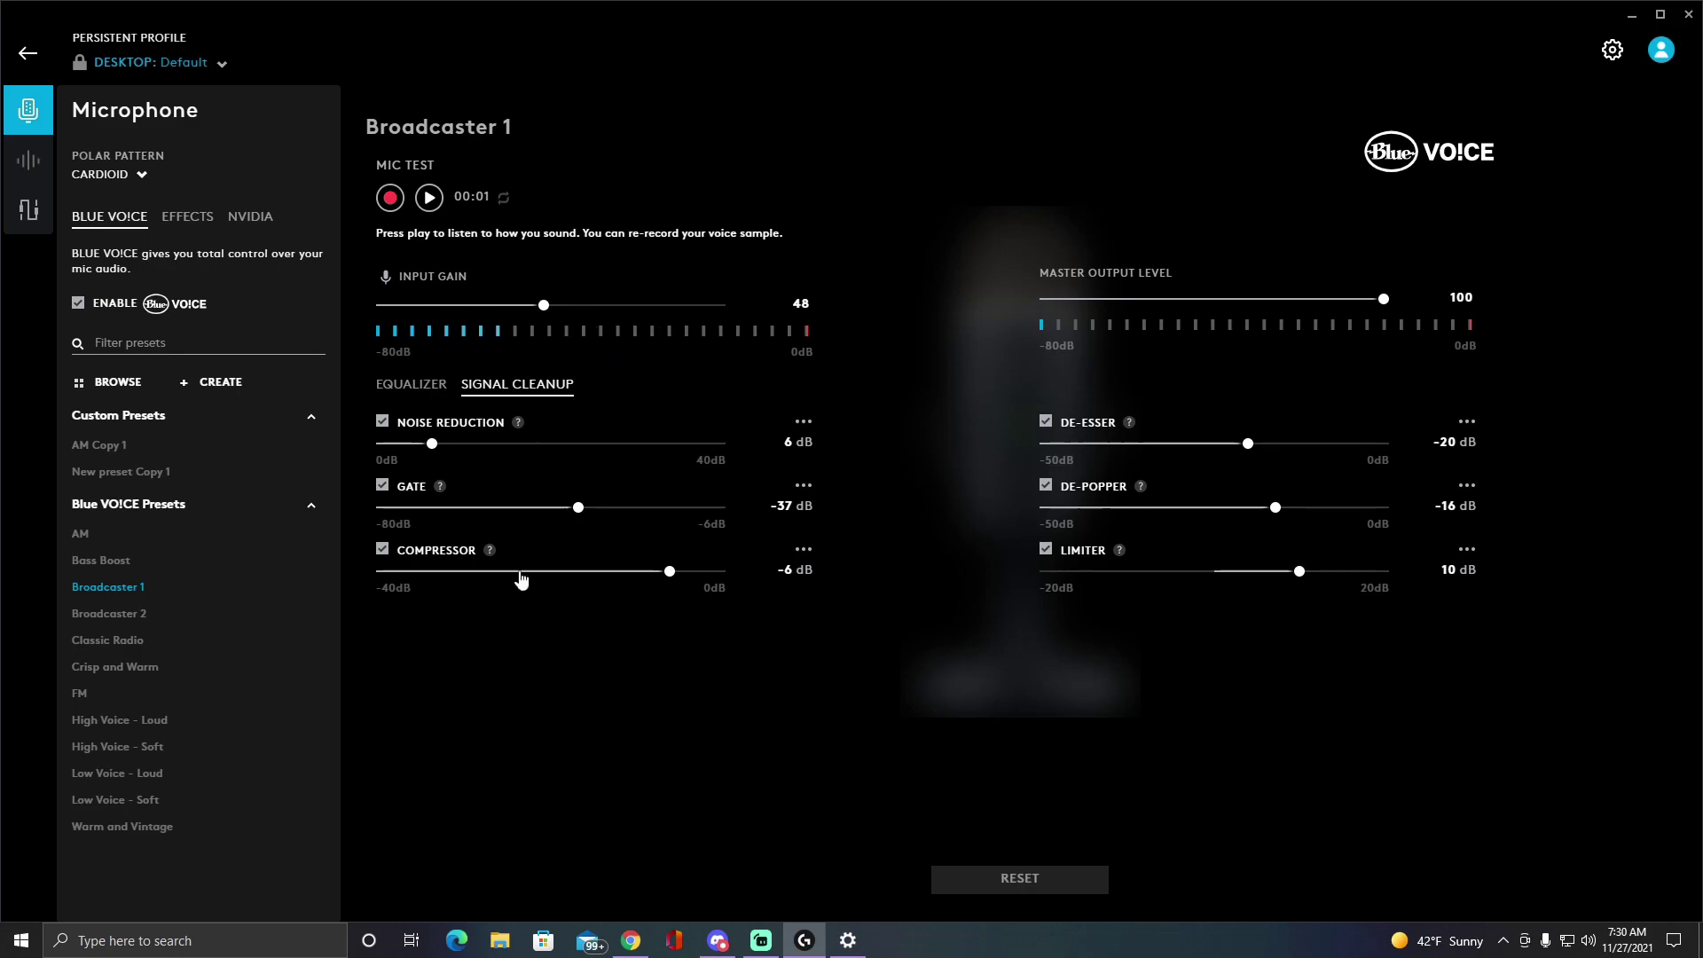
{"action": "left_click", "coordinate": [114, 476]}
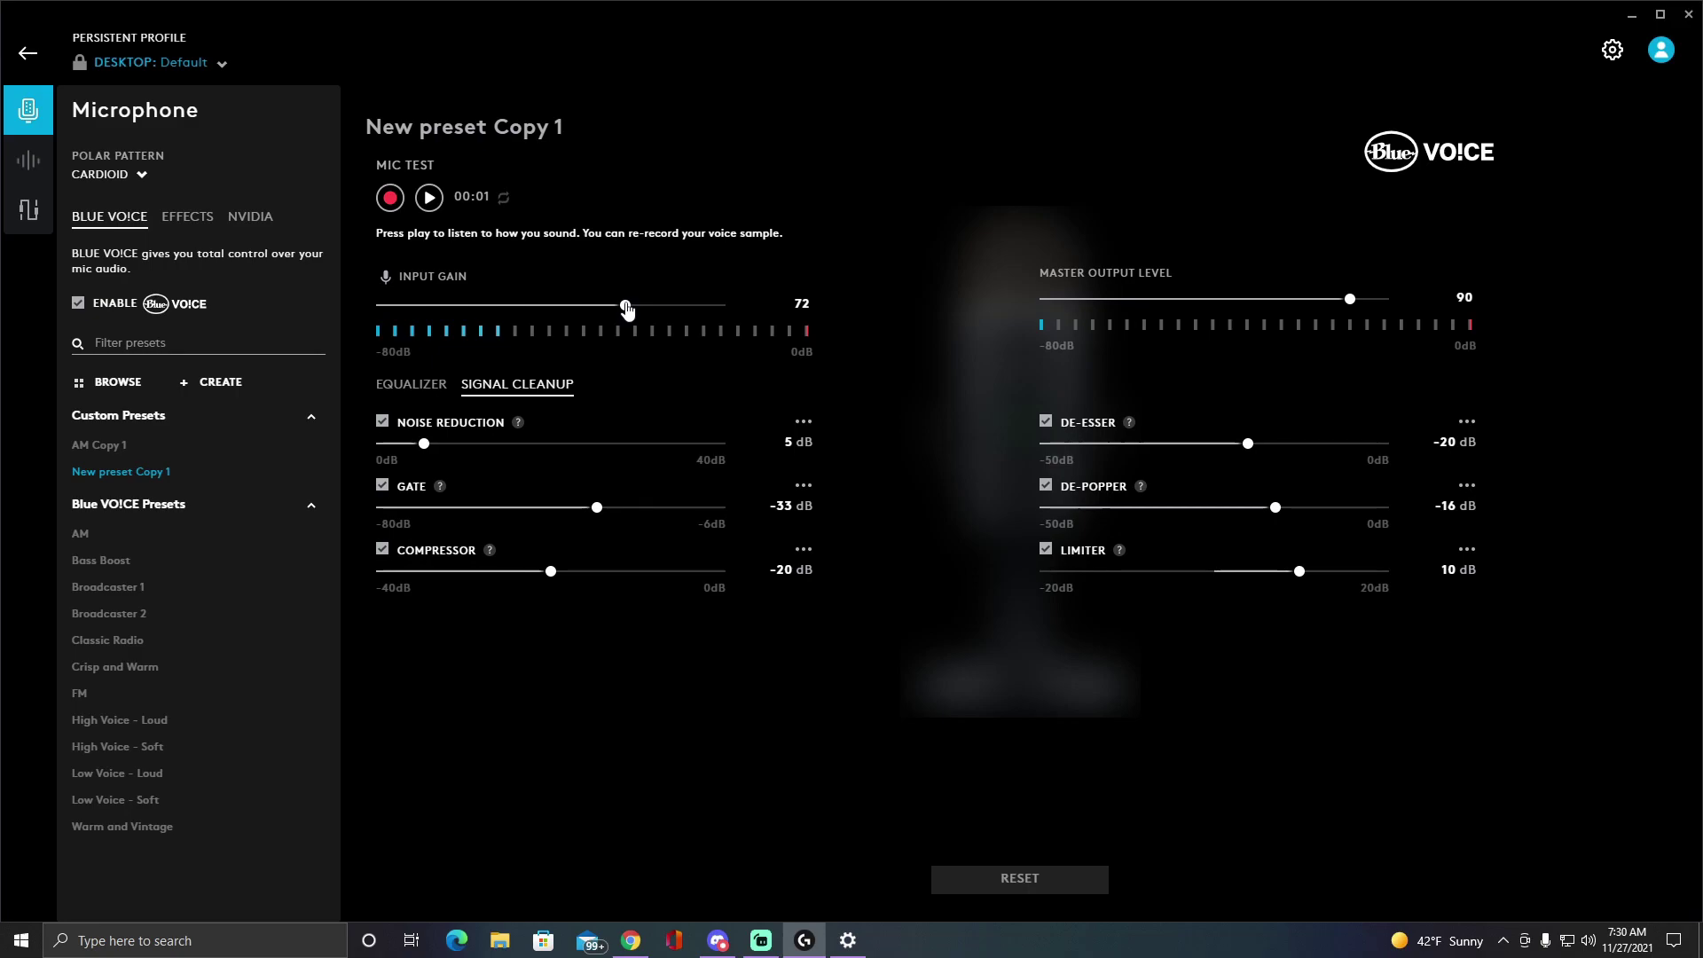
- Try an input gain of 48 and a master output level of 56, restoring them to 72 and 90
{"action": "left_click_drag", "start_coordinate": [626, 308], "coordinate": [547, 315]}
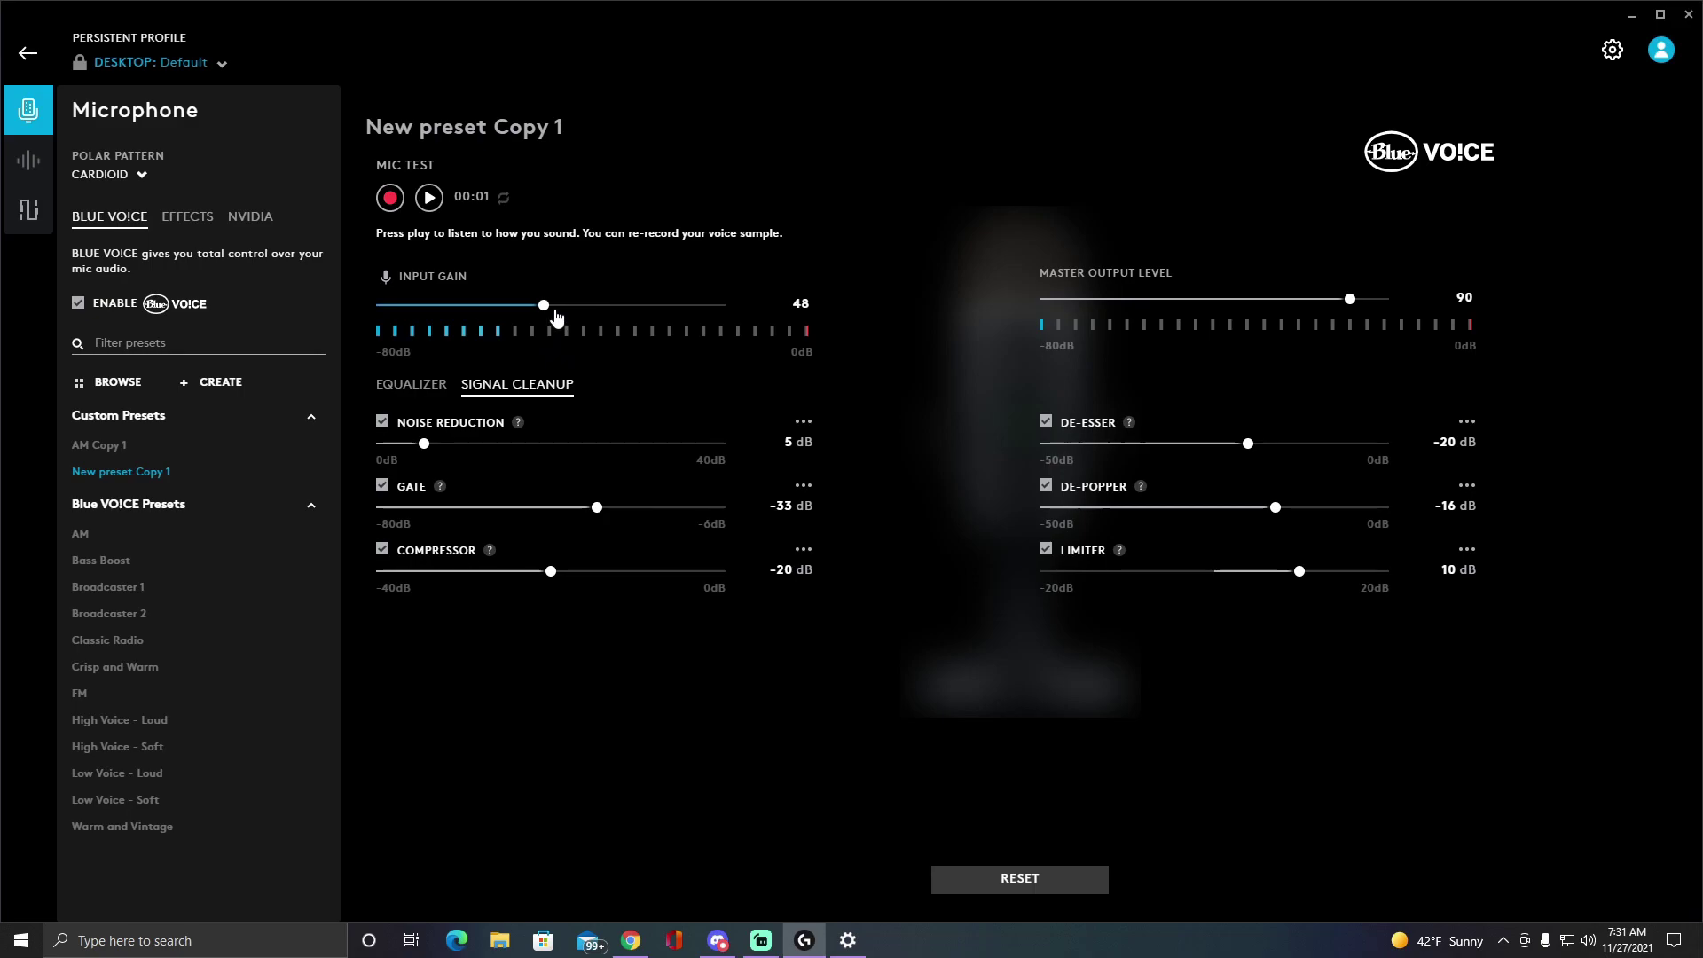
{"action": "left_click_drag", "start_coordinate": [551, 313], "coordinate": [627, 311]}
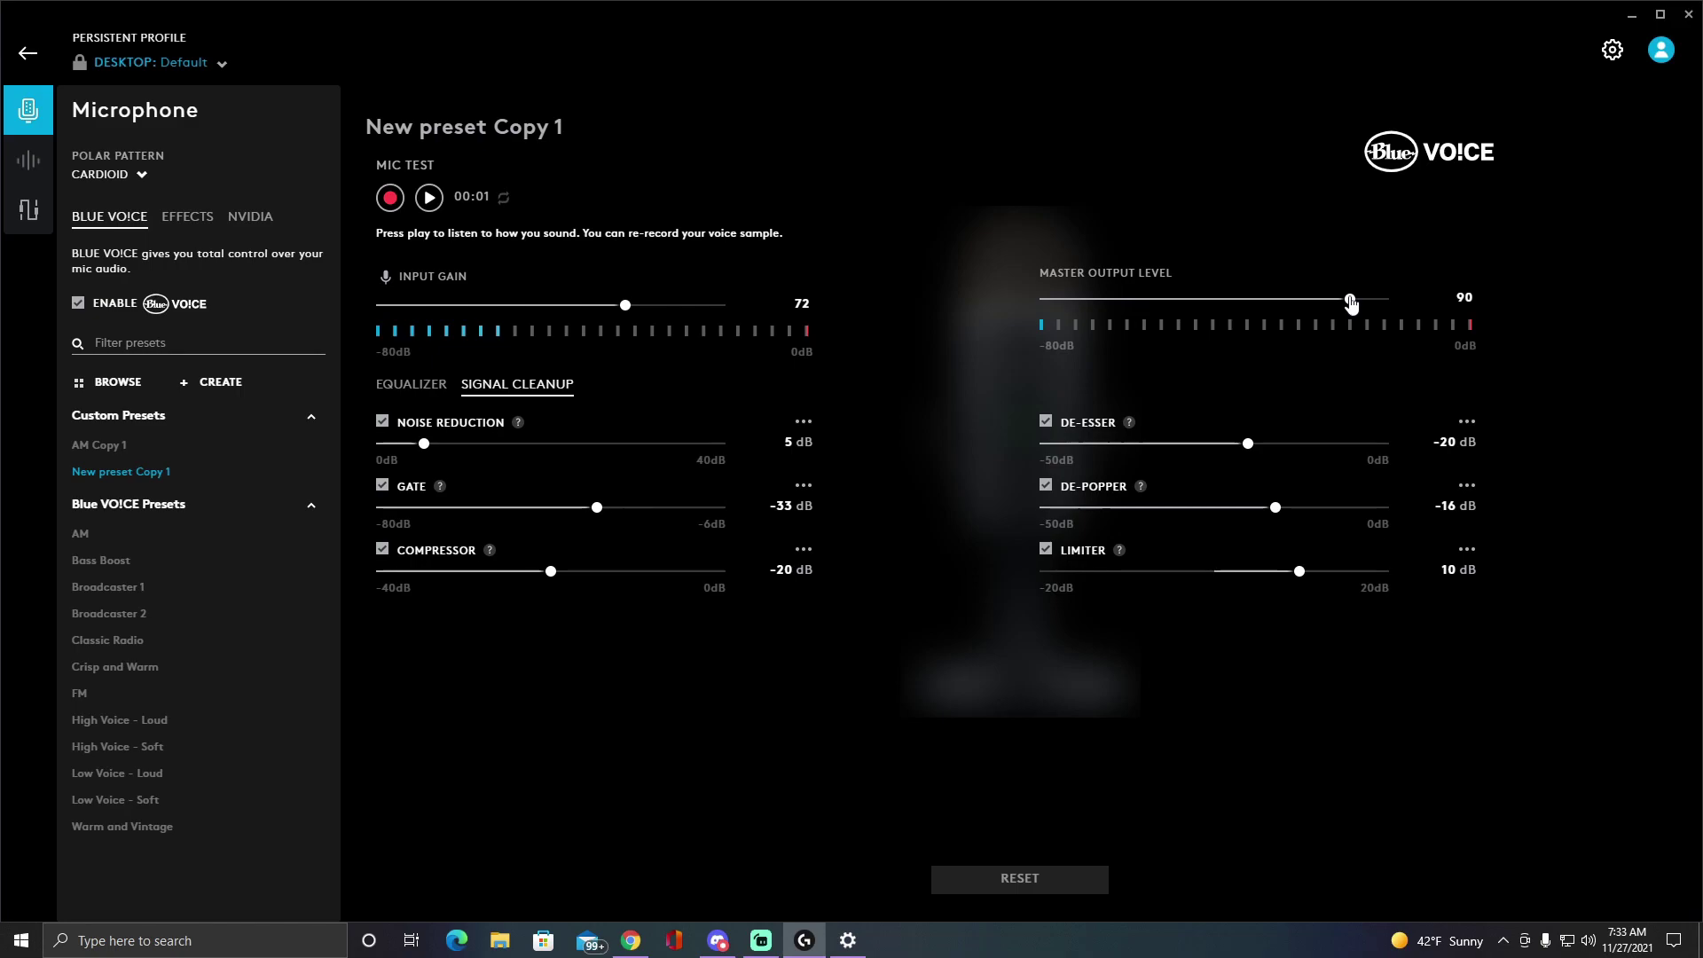
{"action": "left_click_drag", "start_coordinate": [1349, 303], "coordinate": [1235, 300]}
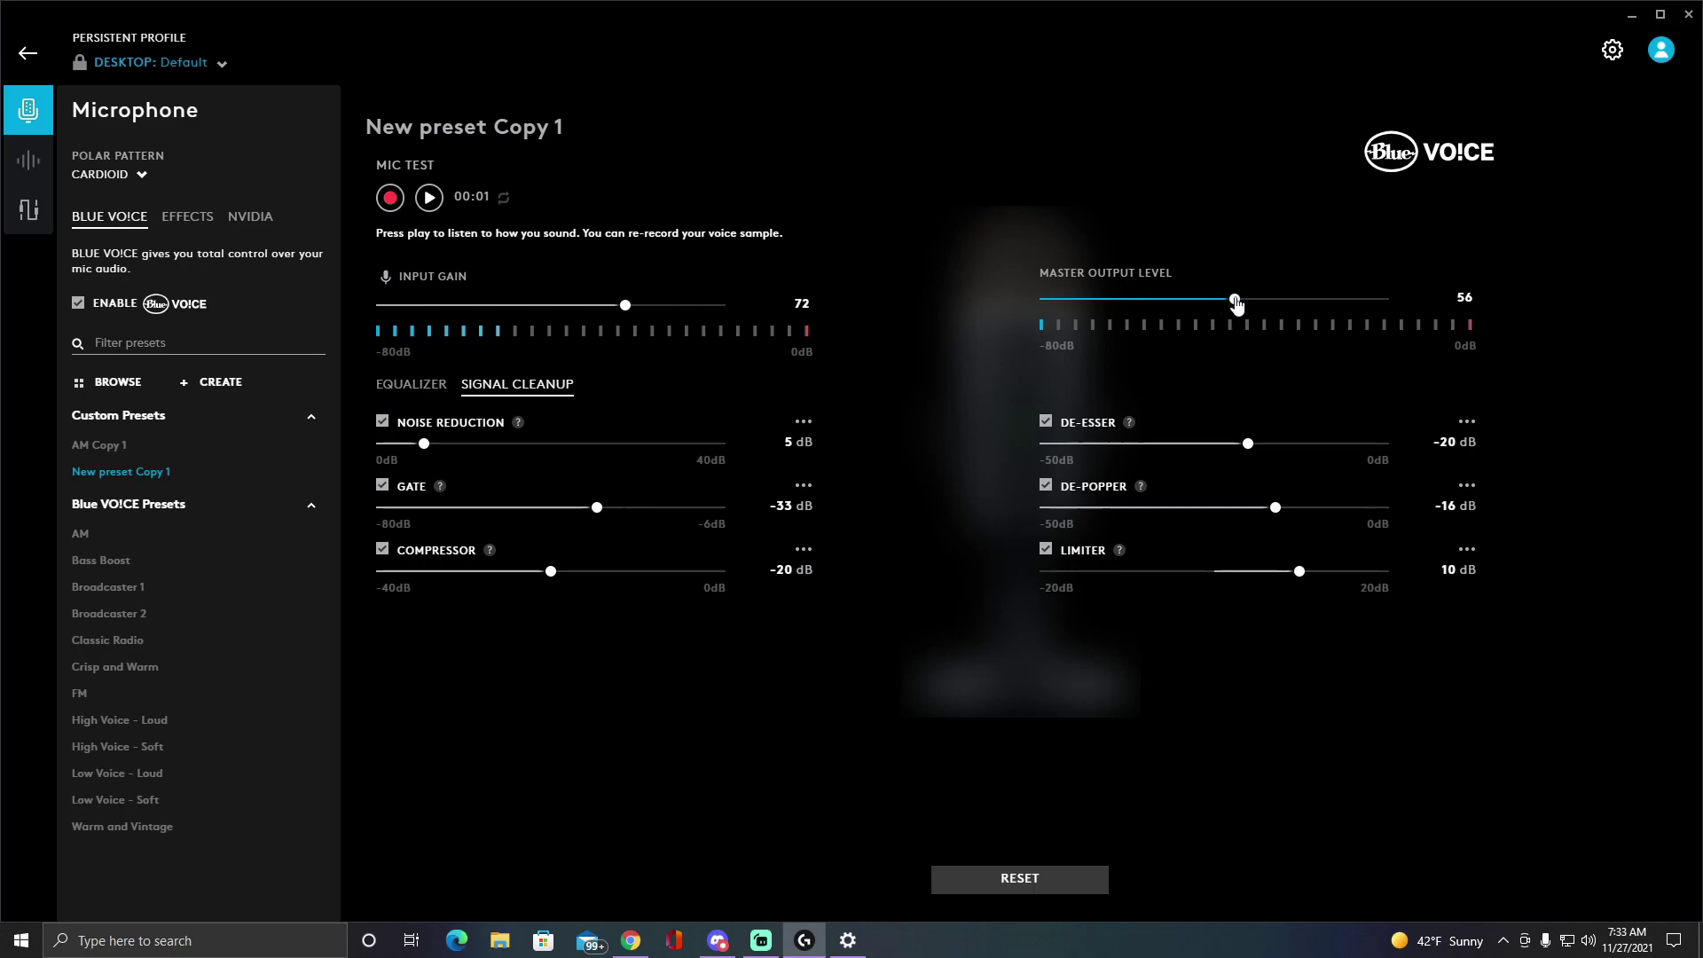
{"action": "left_click_drag", "start_coordinate": [1236, 303], "coordinate": [1071, 310]}
{"action": "left_click_drag", "start_coordinate": [1072, 307], "coordinate": [1349, 303]}
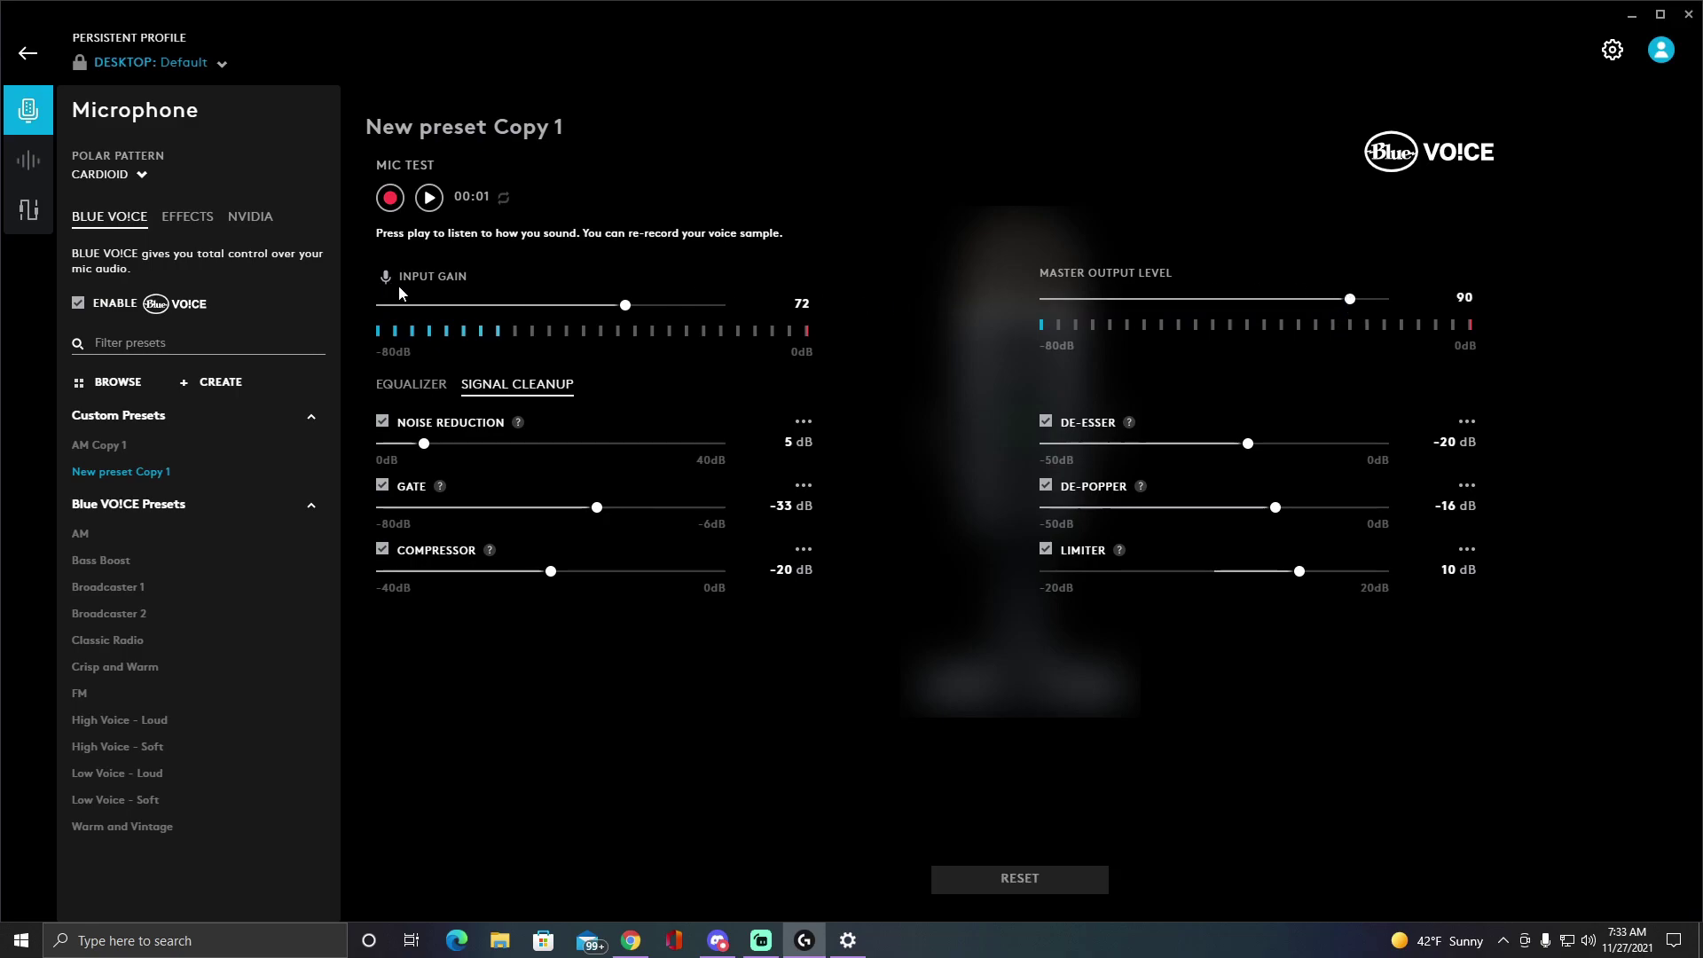
- Preview the Alien, Gender Shift - Female and Demon voice effects, set effects to Off and return to the Blue VO!CE settings
{"action": "left_click", "coordinate": [180, 222]}
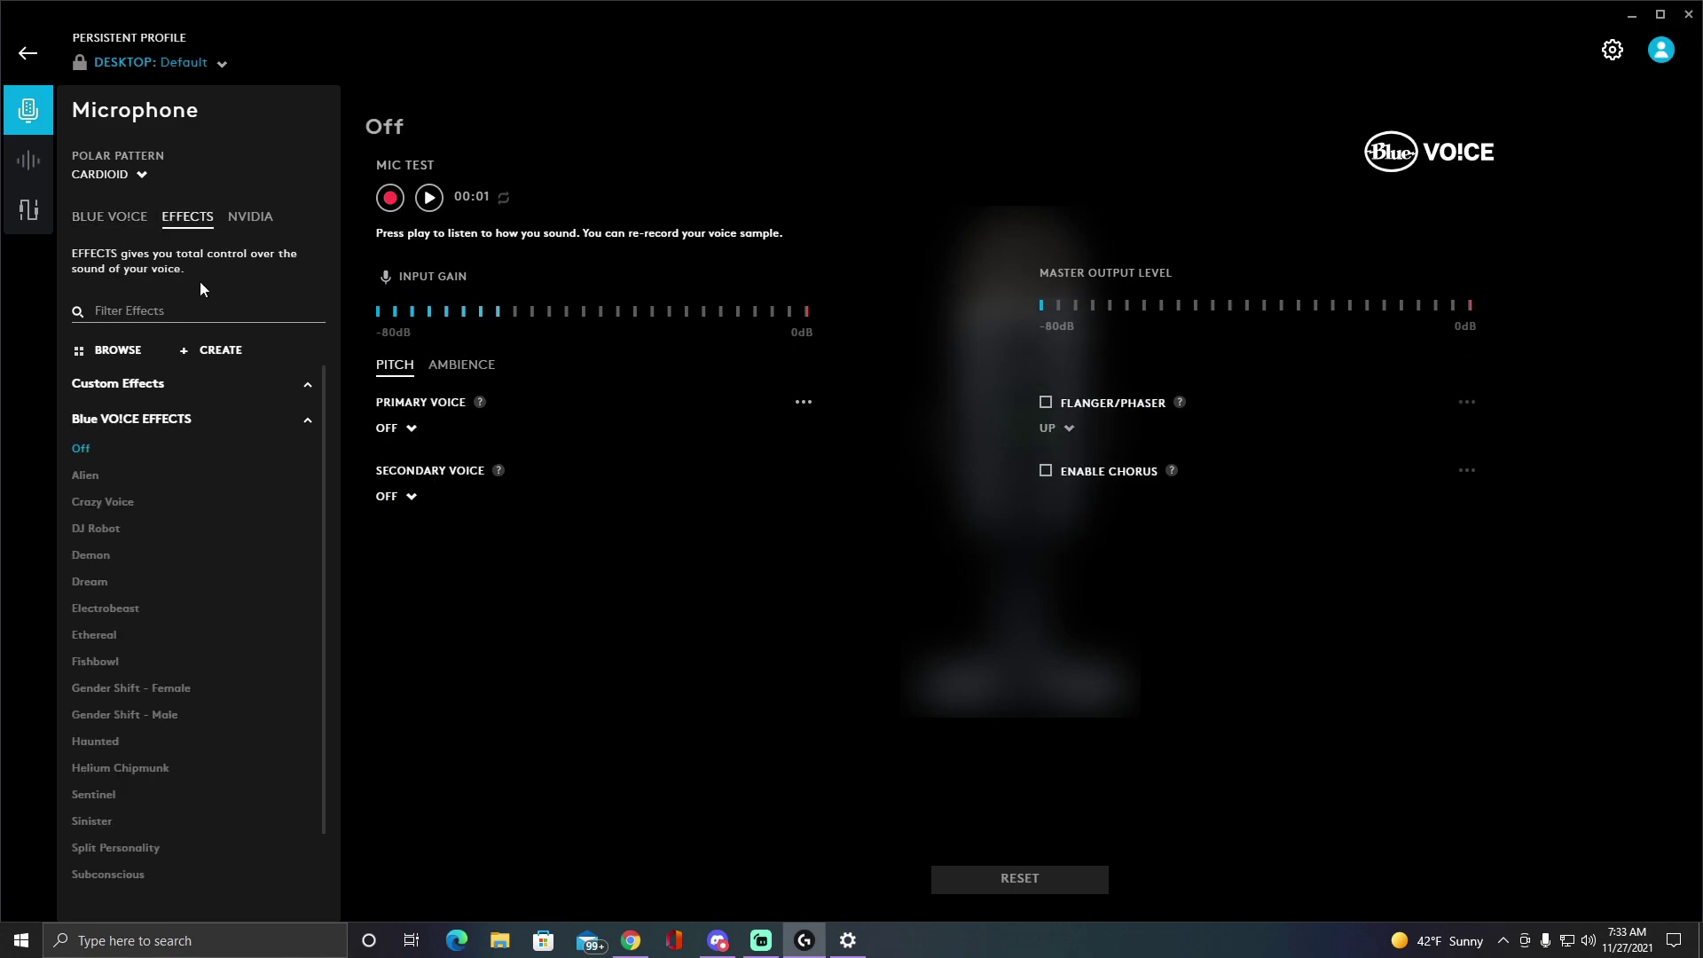
{"action": "left_click", "coordinate": [146, 479]}
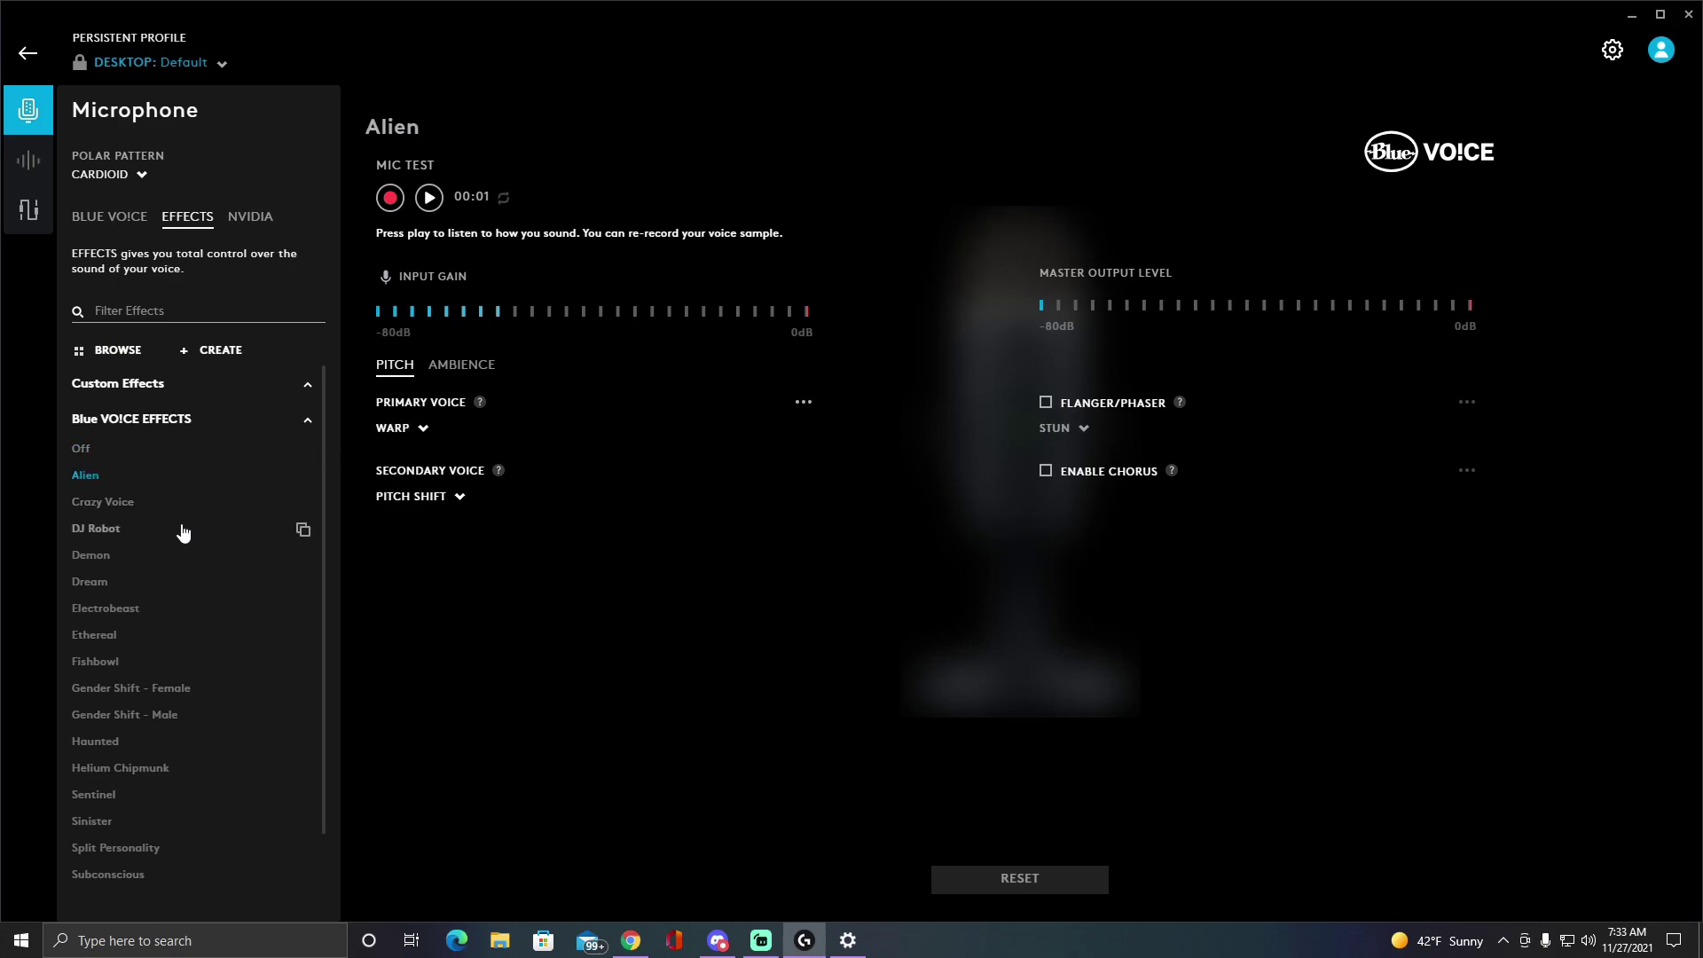
{"action": "left_click", "coordinate": [147, 689]}
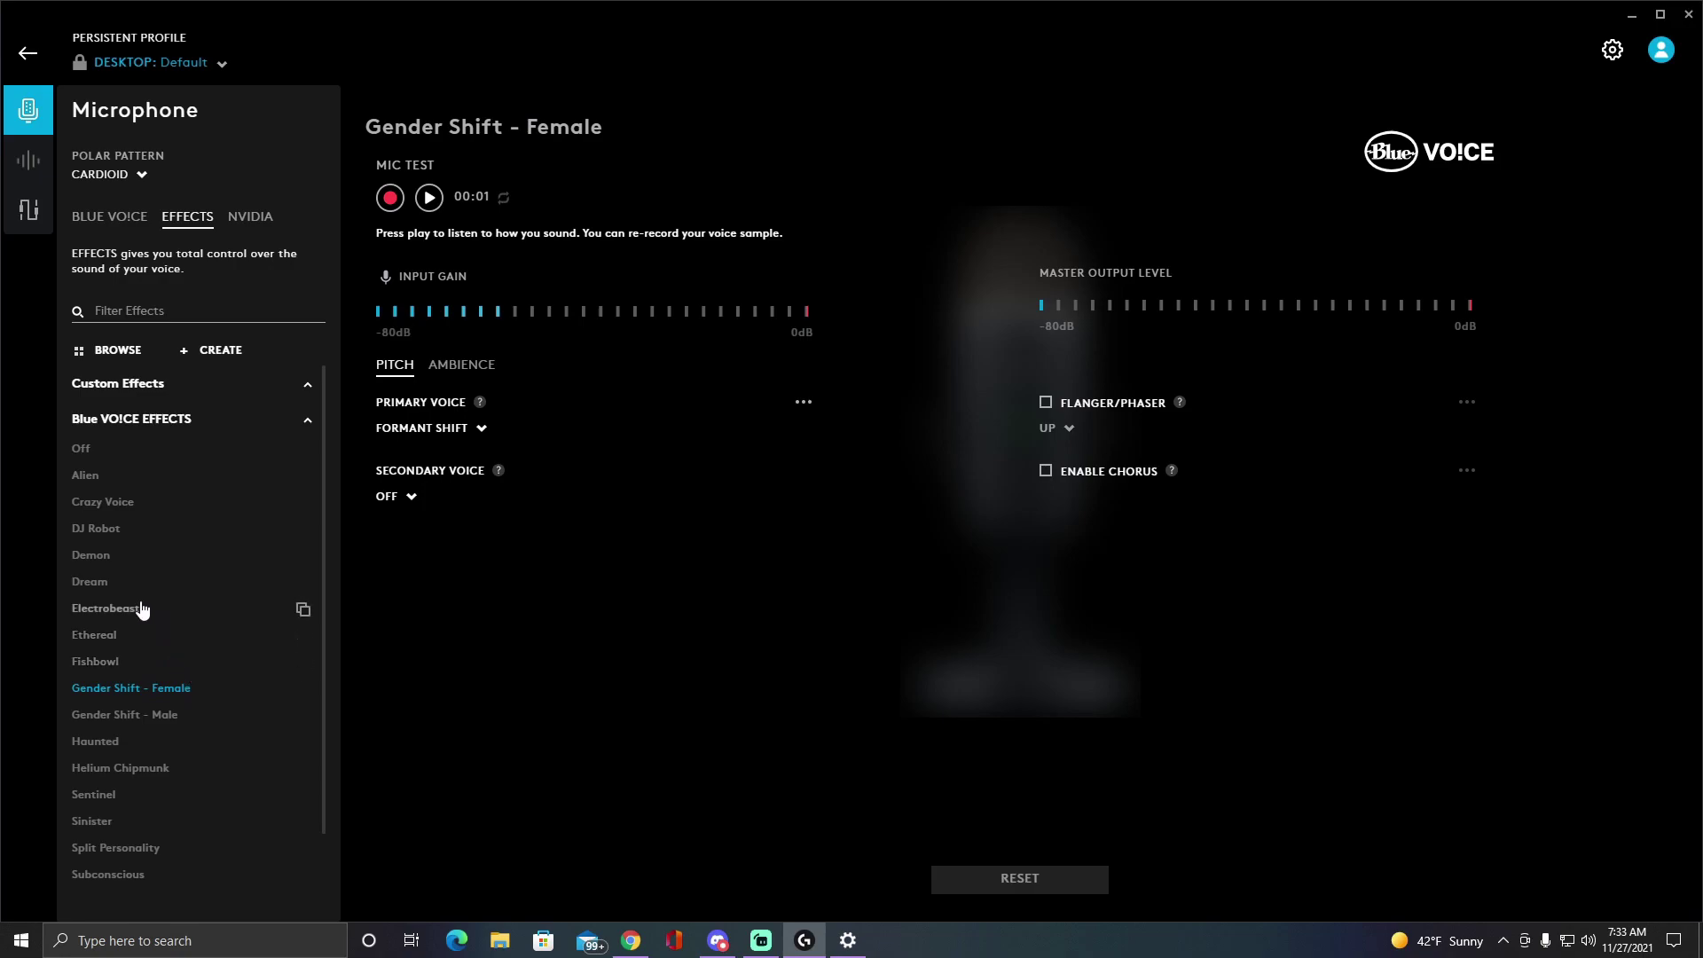
{"action": "left_click", "coordinate": [94, 559]}
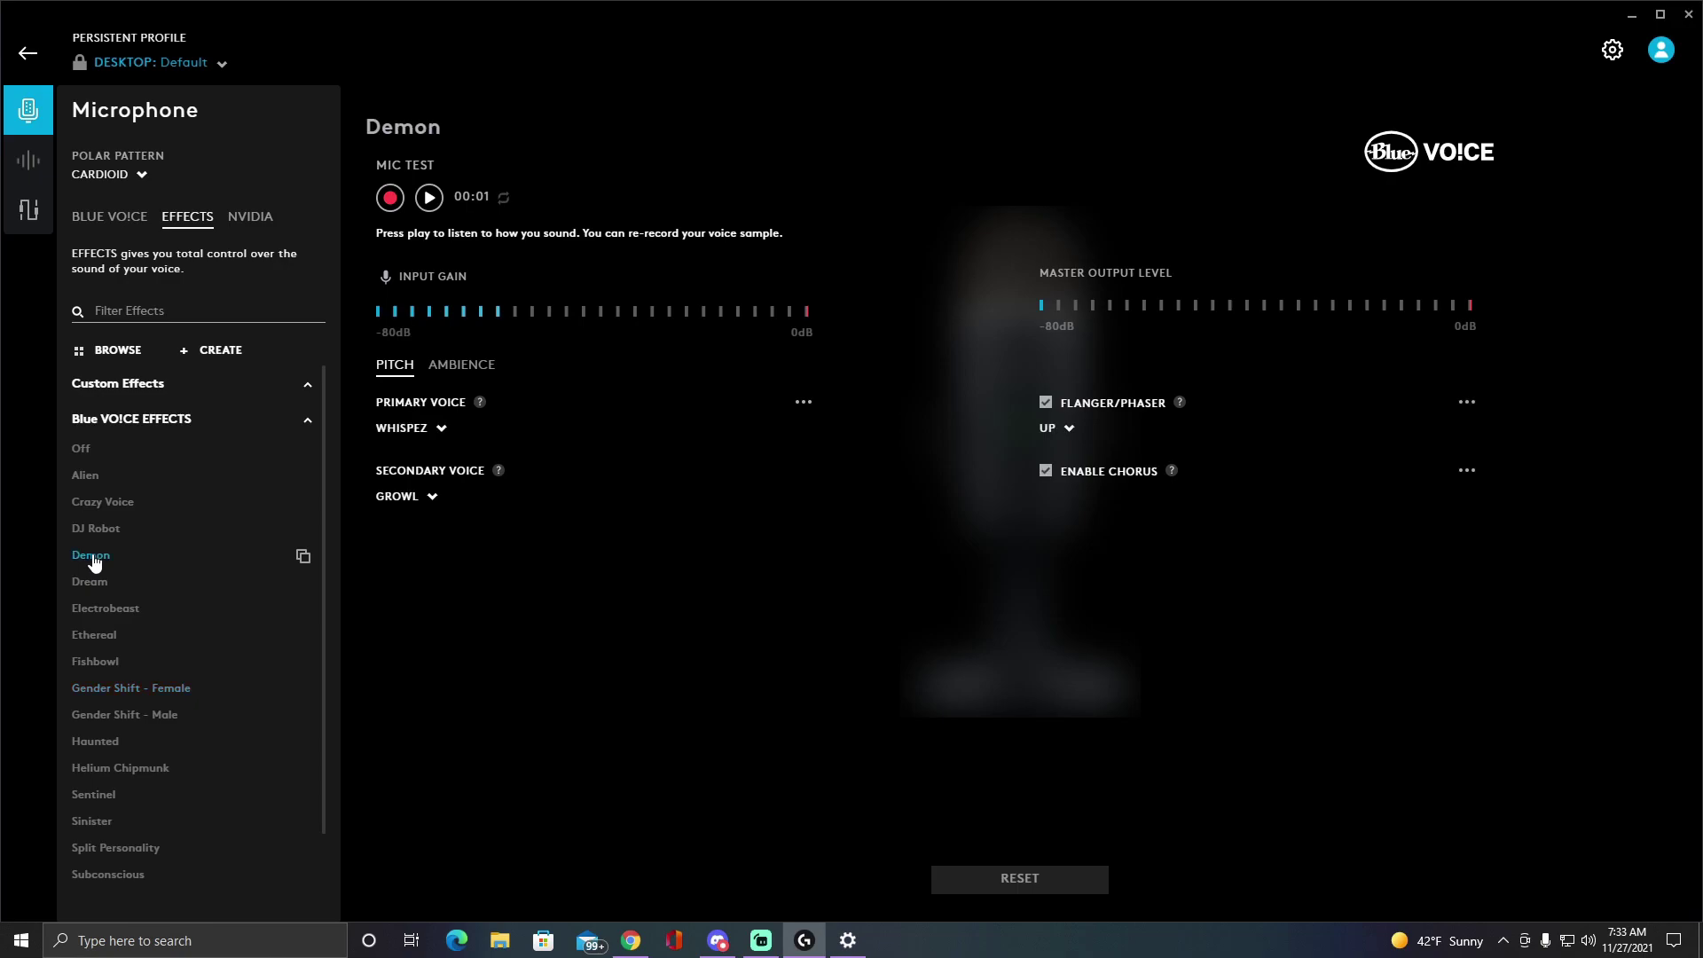
{"action": "left_click", "coordinate": [85, 455]}
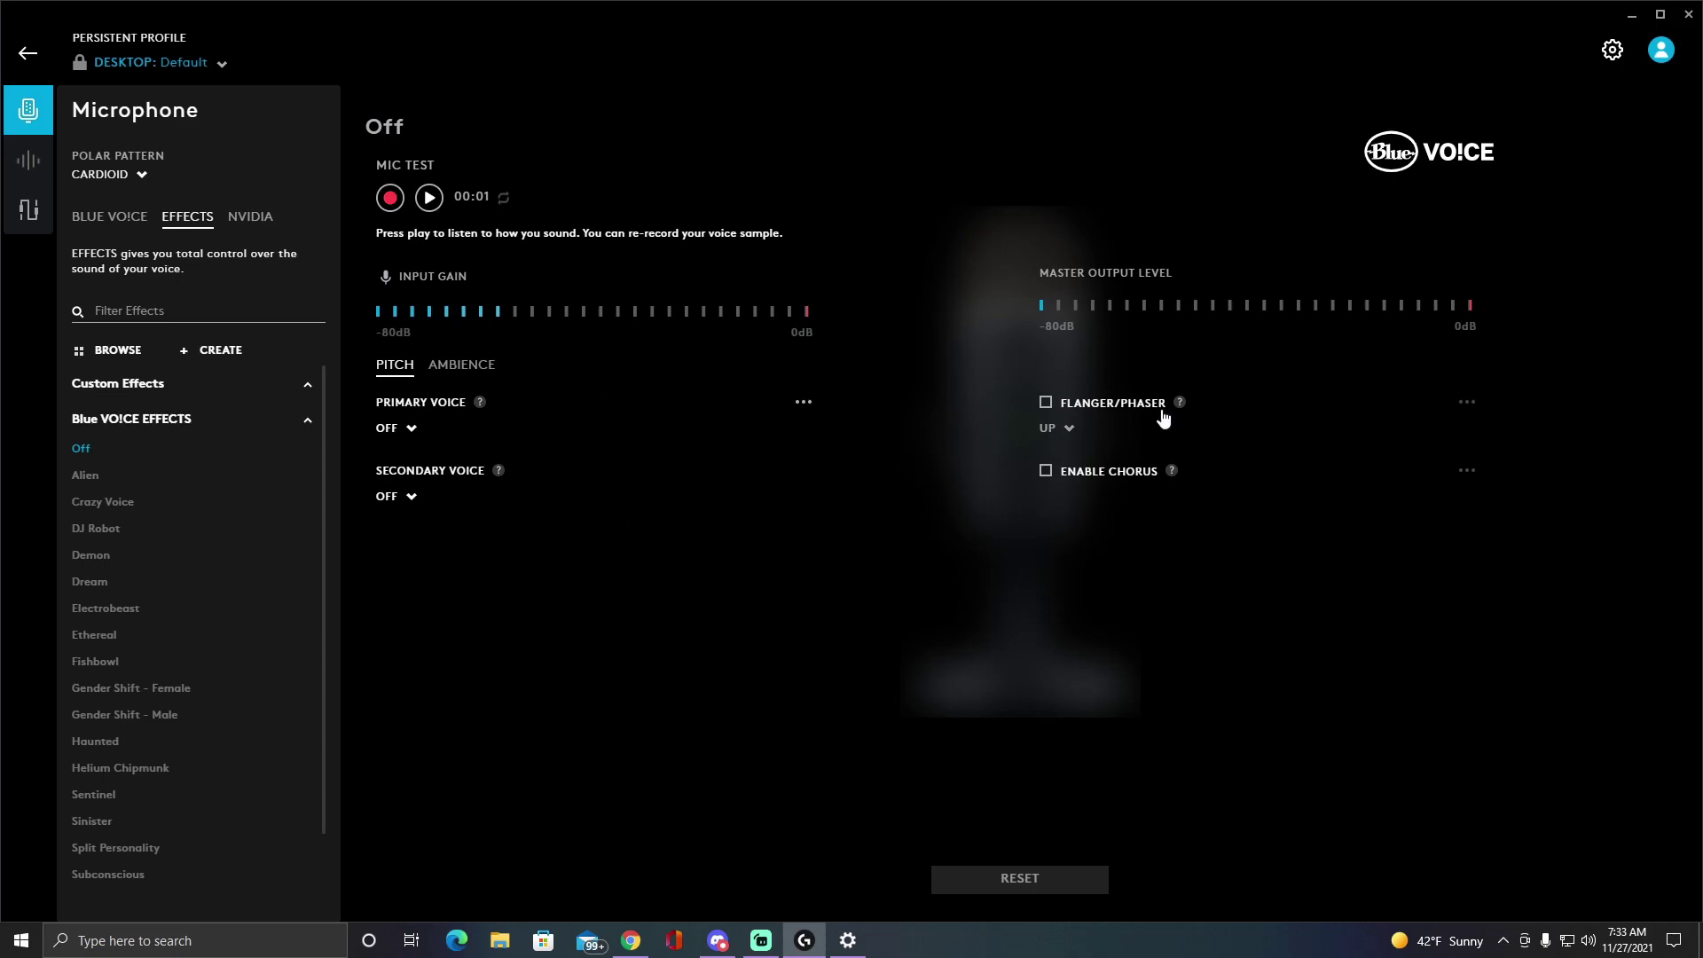
{"action": "left_click", "coordinate": [110, 220]}
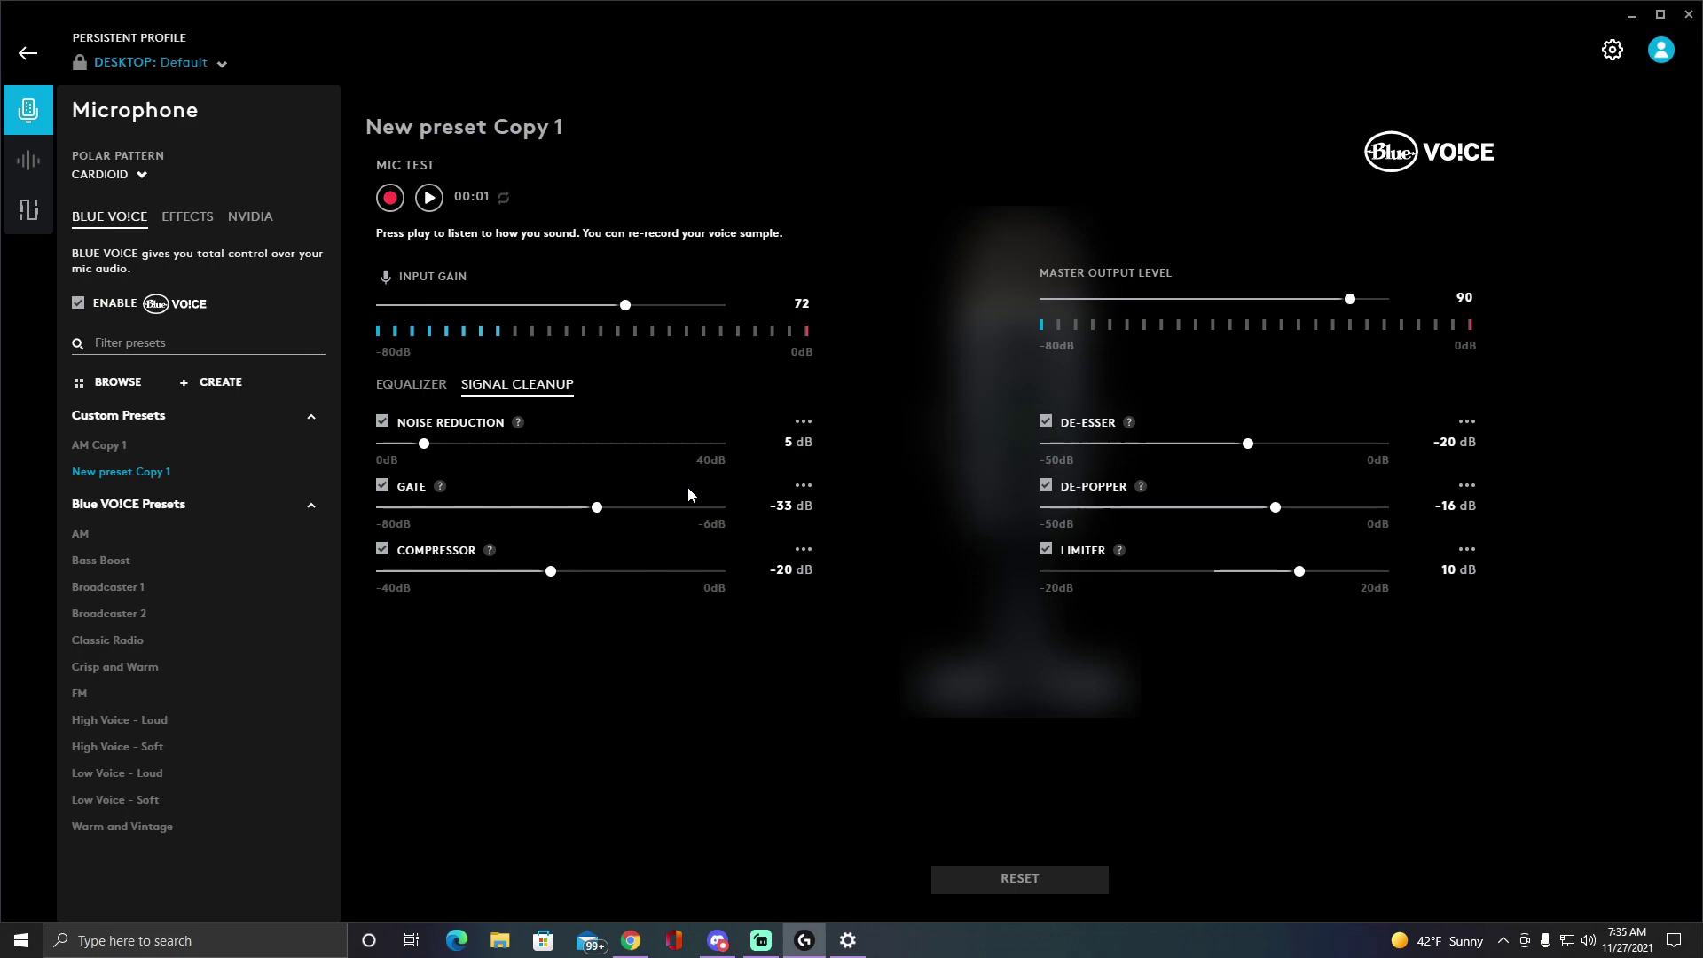
- Adjust the system playback volume and leave it at 100
{"action": "key", "text": "XF86AudioRaiseVolume"}
{"action": "key", "text": "XF86AudioRaiseVolume"}
{"action": "key", "text": "XF86AudioRaiseVolume"}
{"action": "key", "text": "XF86AudioRaiseVolume"}
{"action": "key", "text": "XF86AudioRaiseVolume"}
{"action": "key", "text": "XF86AudioRaiseVolume"}
{"action": "key", "text": "XF86AudioRaiseVolume"}
{"action": "key", "text": "XF86AudioRaiseVolume"}
{"action": "key", "text": "XF86AudioRaiseVolume"}
{"action": "key", "text": "XF86AudioRaiseVolume"}
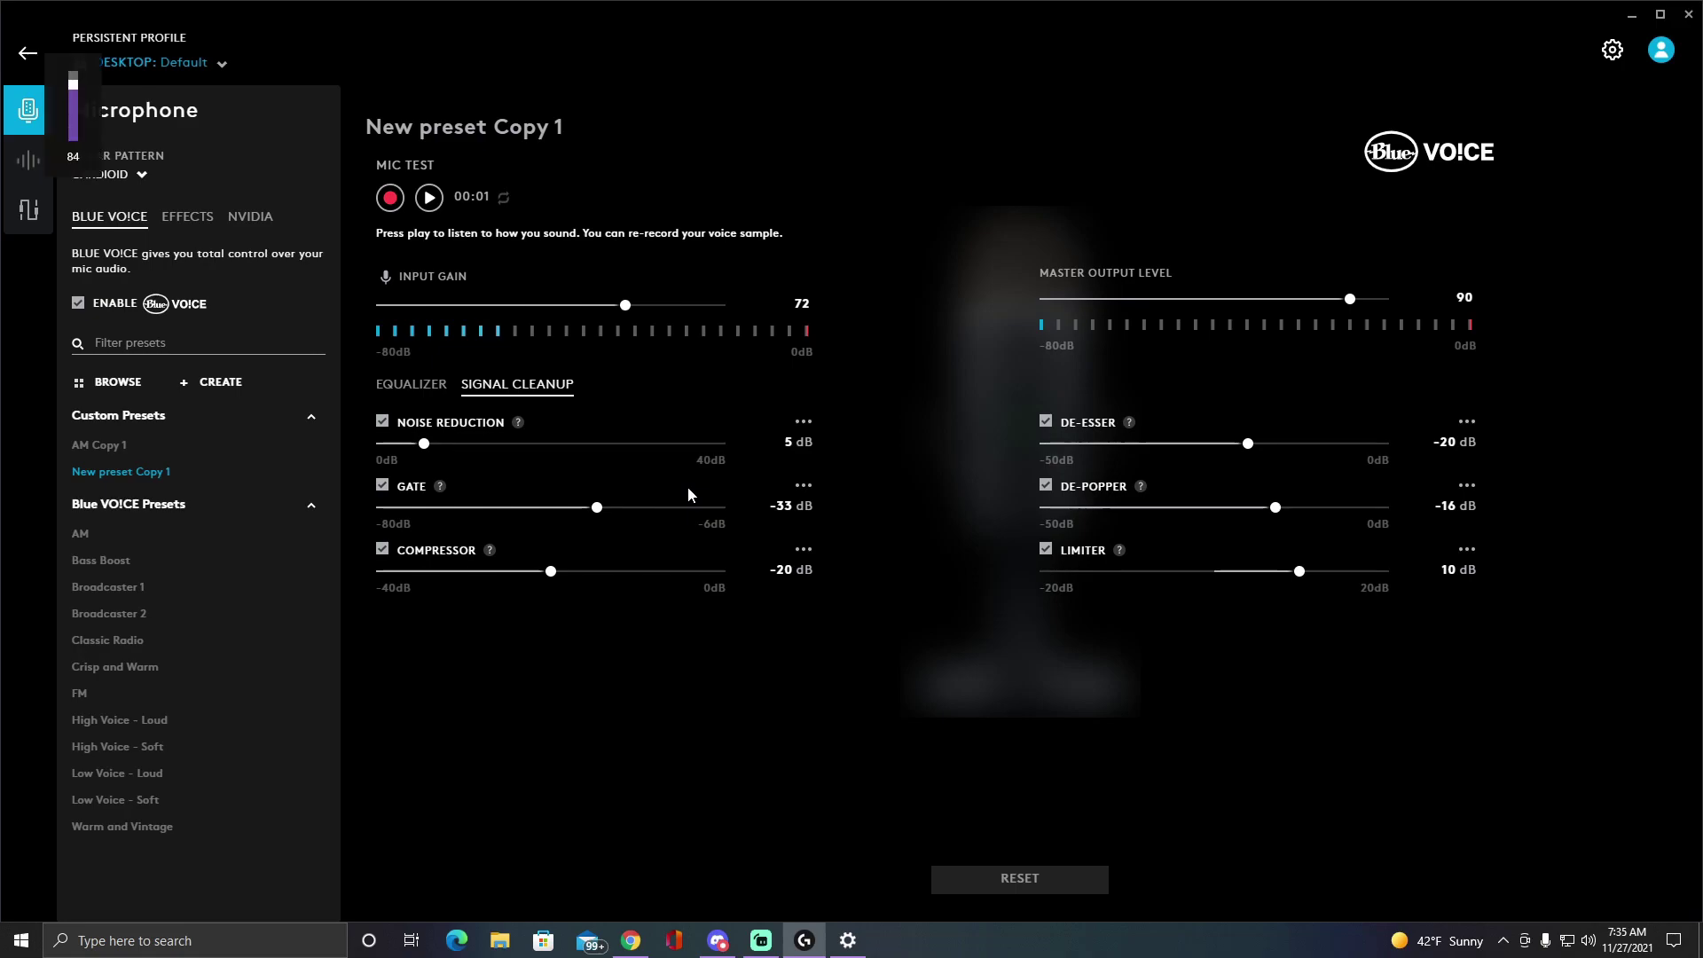
{"action": "key", "text": "XF86AudioRaiseVolume"}
{"action": "key", "text": "XF86AudioRaiseVolume"}
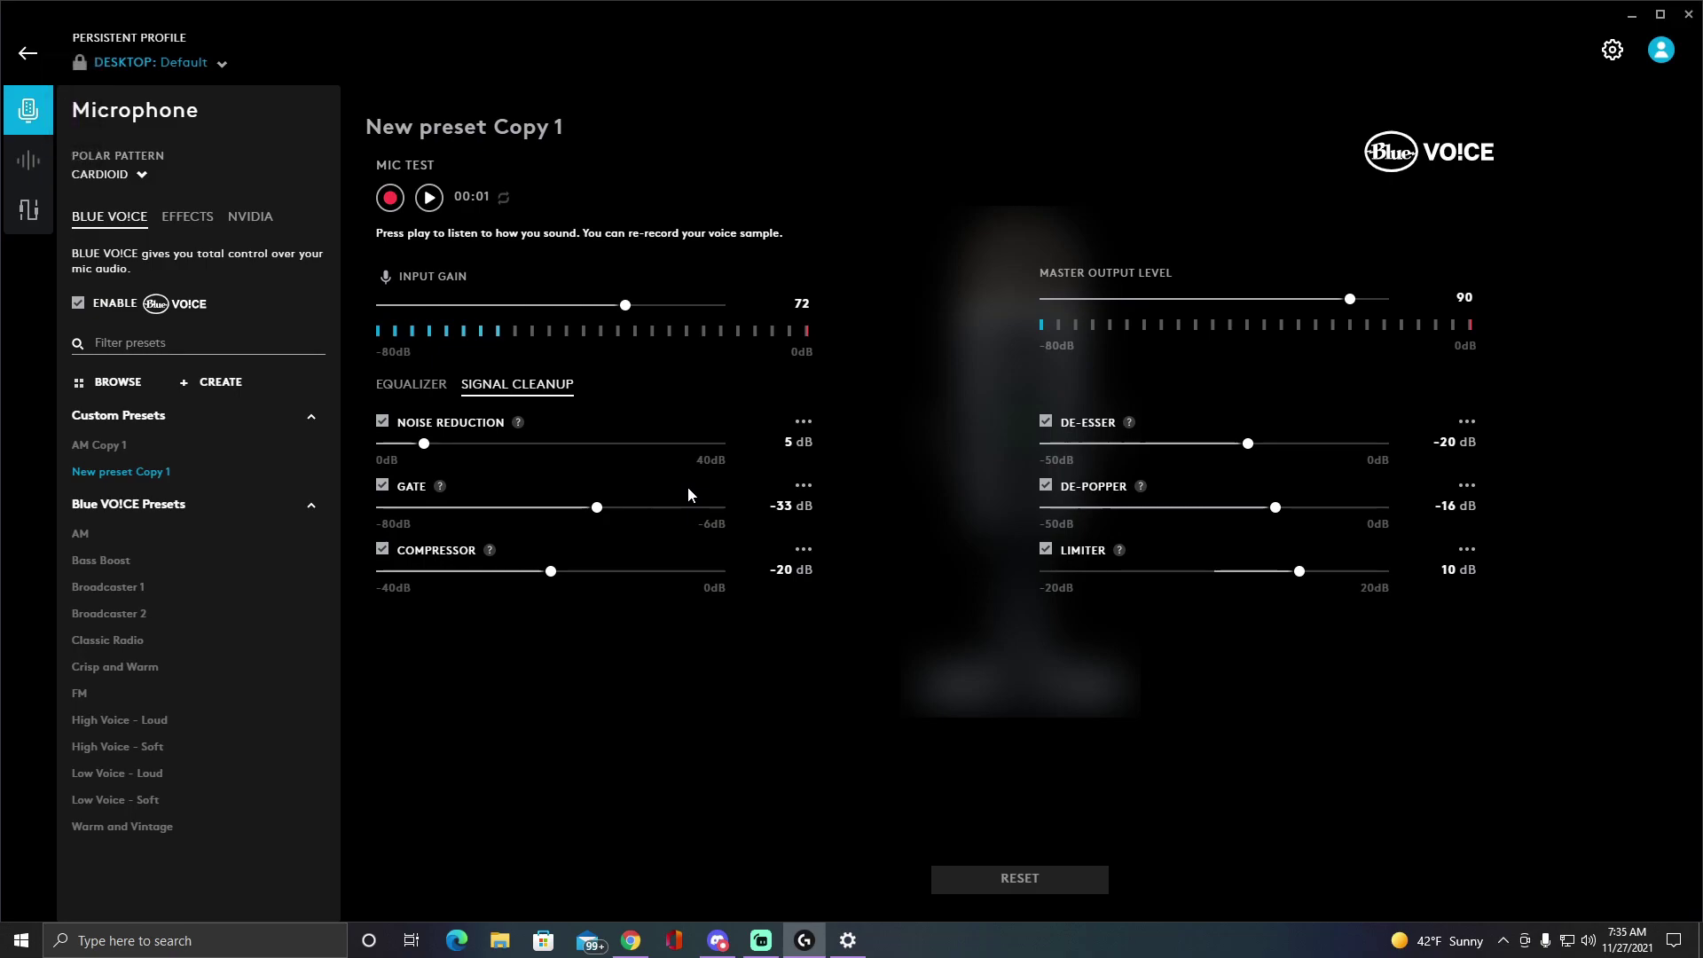
{"action": "key", "text": "XF86AudioRaiseVolume"}
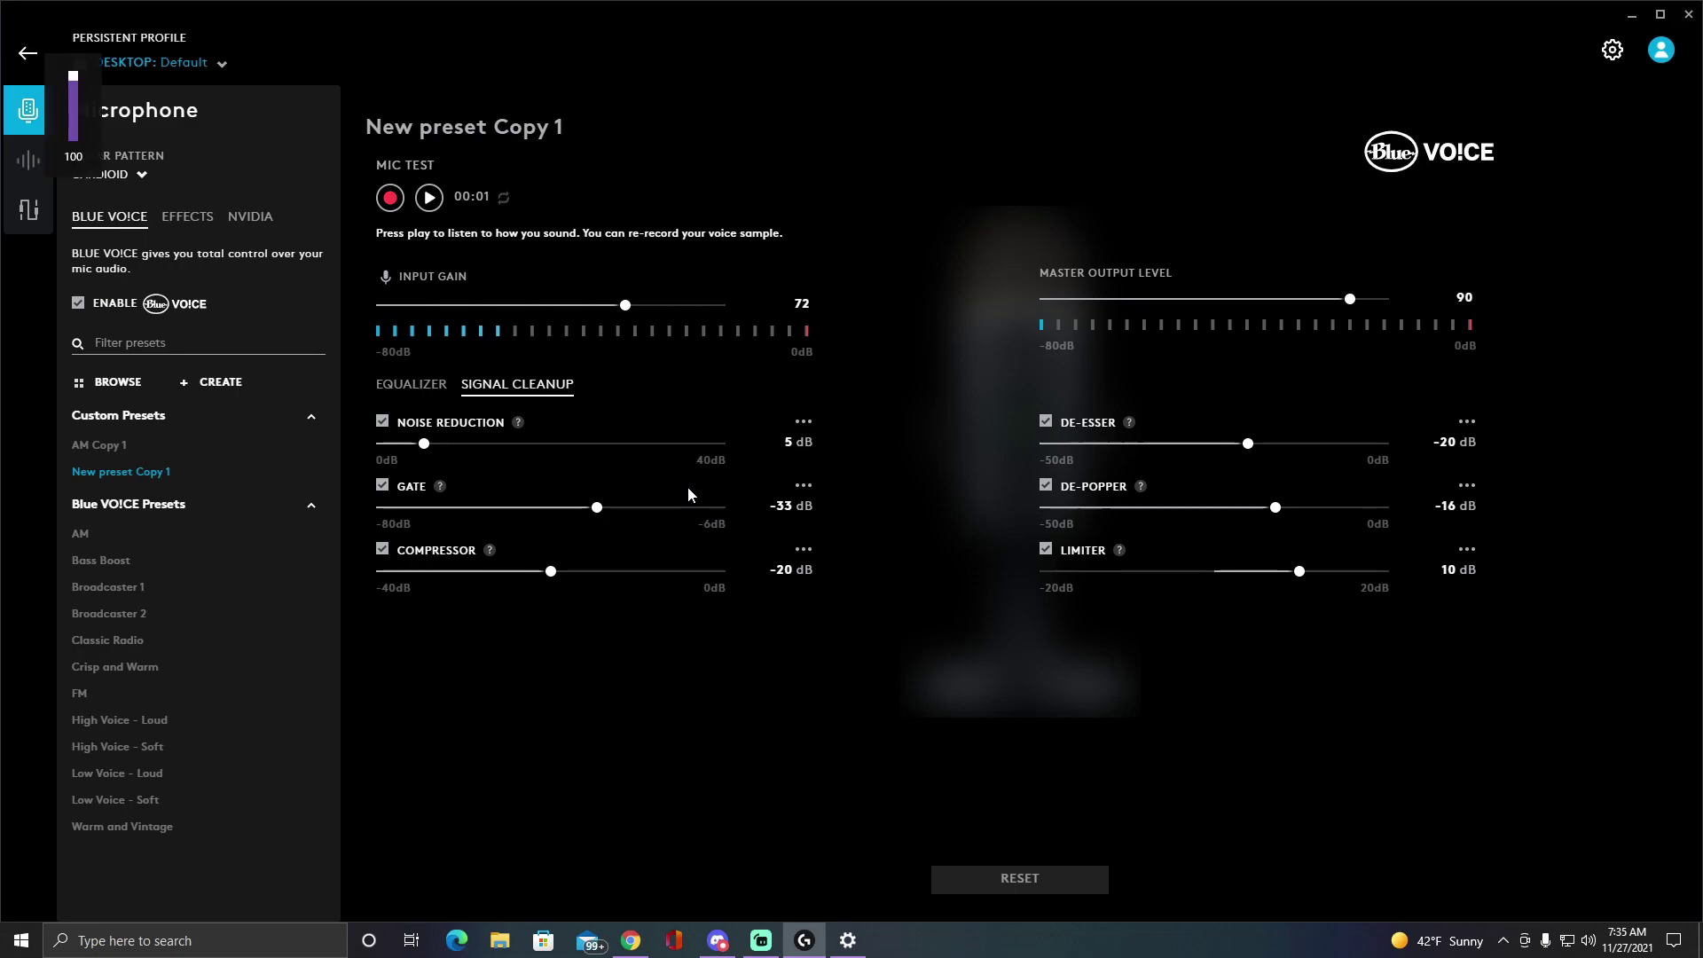
{"action": "key", "text": "XF86AudioLowerVolume"}
{"action": "key", "text": "XF86AudioLowerVolume"}
{"action": "key", "text": "XF86AudioLowerVolume"}
{"action": "key", "text": "XF86AudioLowerVolume"}
{"action": "key", "text": "XF86AudioLowerVolume"}
{"action": "key", "text": "XF86AudioRaiseVolume"}
{"action": "key", "text": "XF86AudioRaiseVolume"}
{"action": "key", "text": "XF86AudioLowerVolume"}
{"action": "key", "text": "XF86AudioLowerVolume"}
{"action": "key", "text": "XF86AudioLowerVolume"}
{"action": "key", "text": "XF86AudioLowerVolume"}
{"action": "key", "text": "XF86AudioLowerVolume"}
{"action": "key", "text": "XF86AudioLowerVolume"}
{"action": "key", "text": "XF86AudioLowerVolume"}
{"action": "key", "text": "XF86AudioRaiseVolume"}
{"action": "key", "text": "XF86AudioRaiseVolume"}
{"action": "key", "text": "XF86AudioRaiseVolume"}
{"action": "key", "text": "XF86AudioRaiseVolume"}
{"action": "key", "text": "XF86AudioRaiseVolume"}
{"action": "key", "text": "XF86AudioRaiseVolume"}
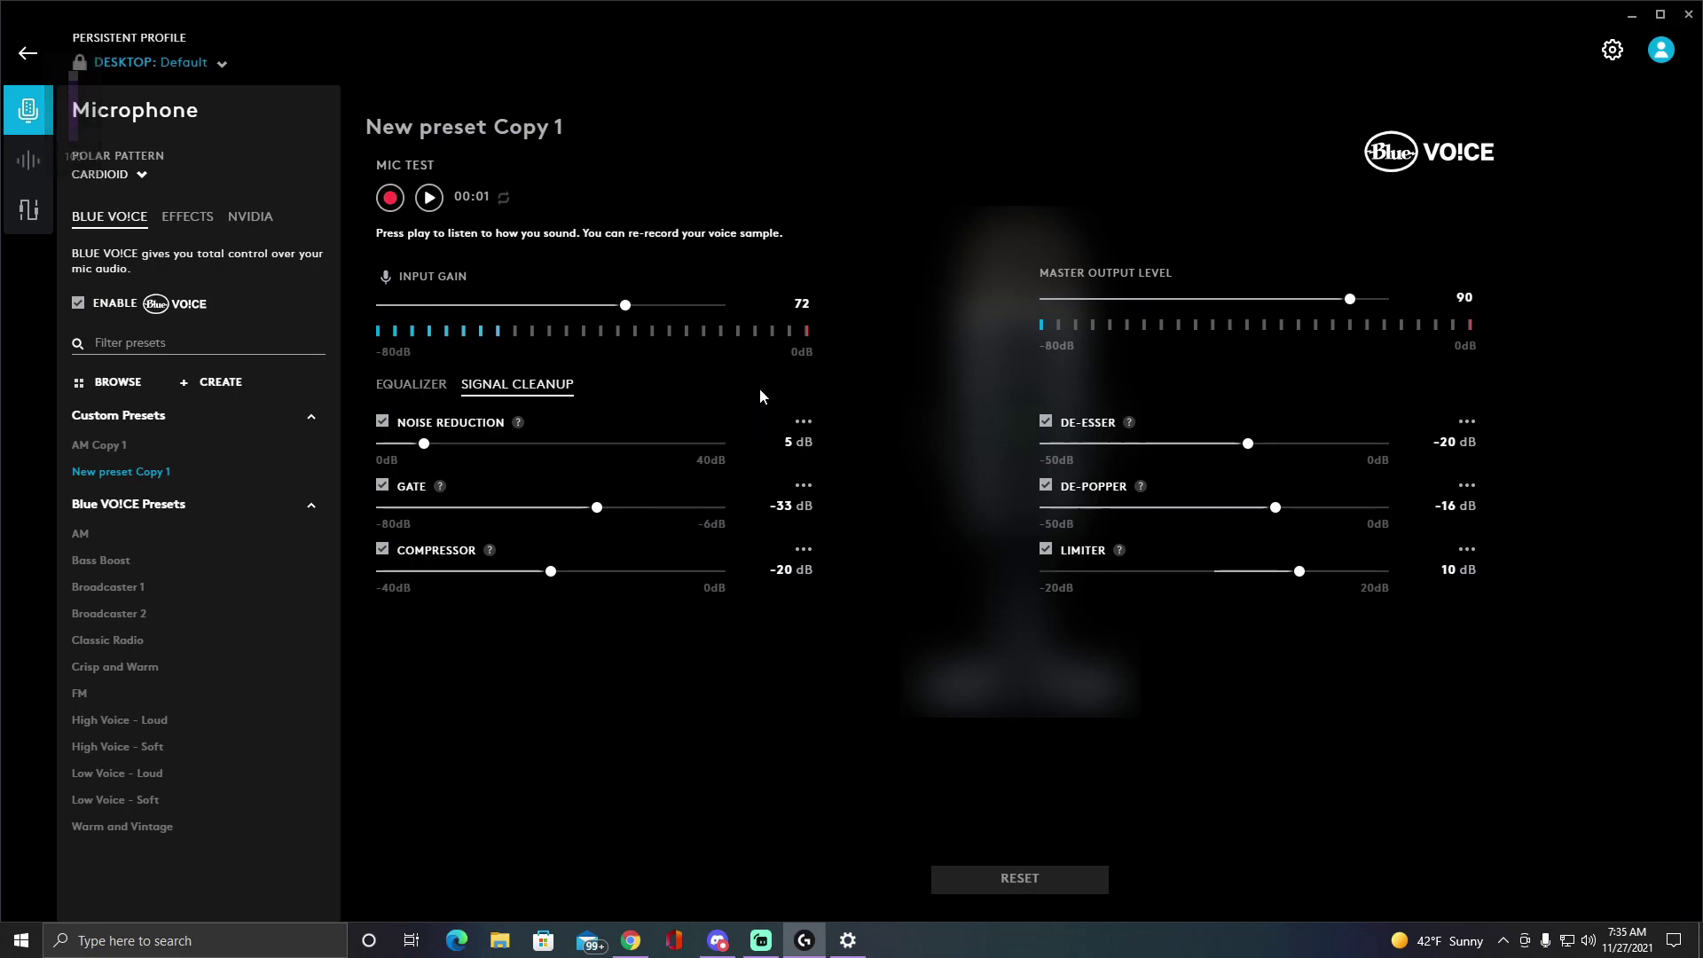
{"action": "key", "text": "XF86AudioLowerVolume"}
{"action": "key", "text": "XF86AudioLowerVolume"}
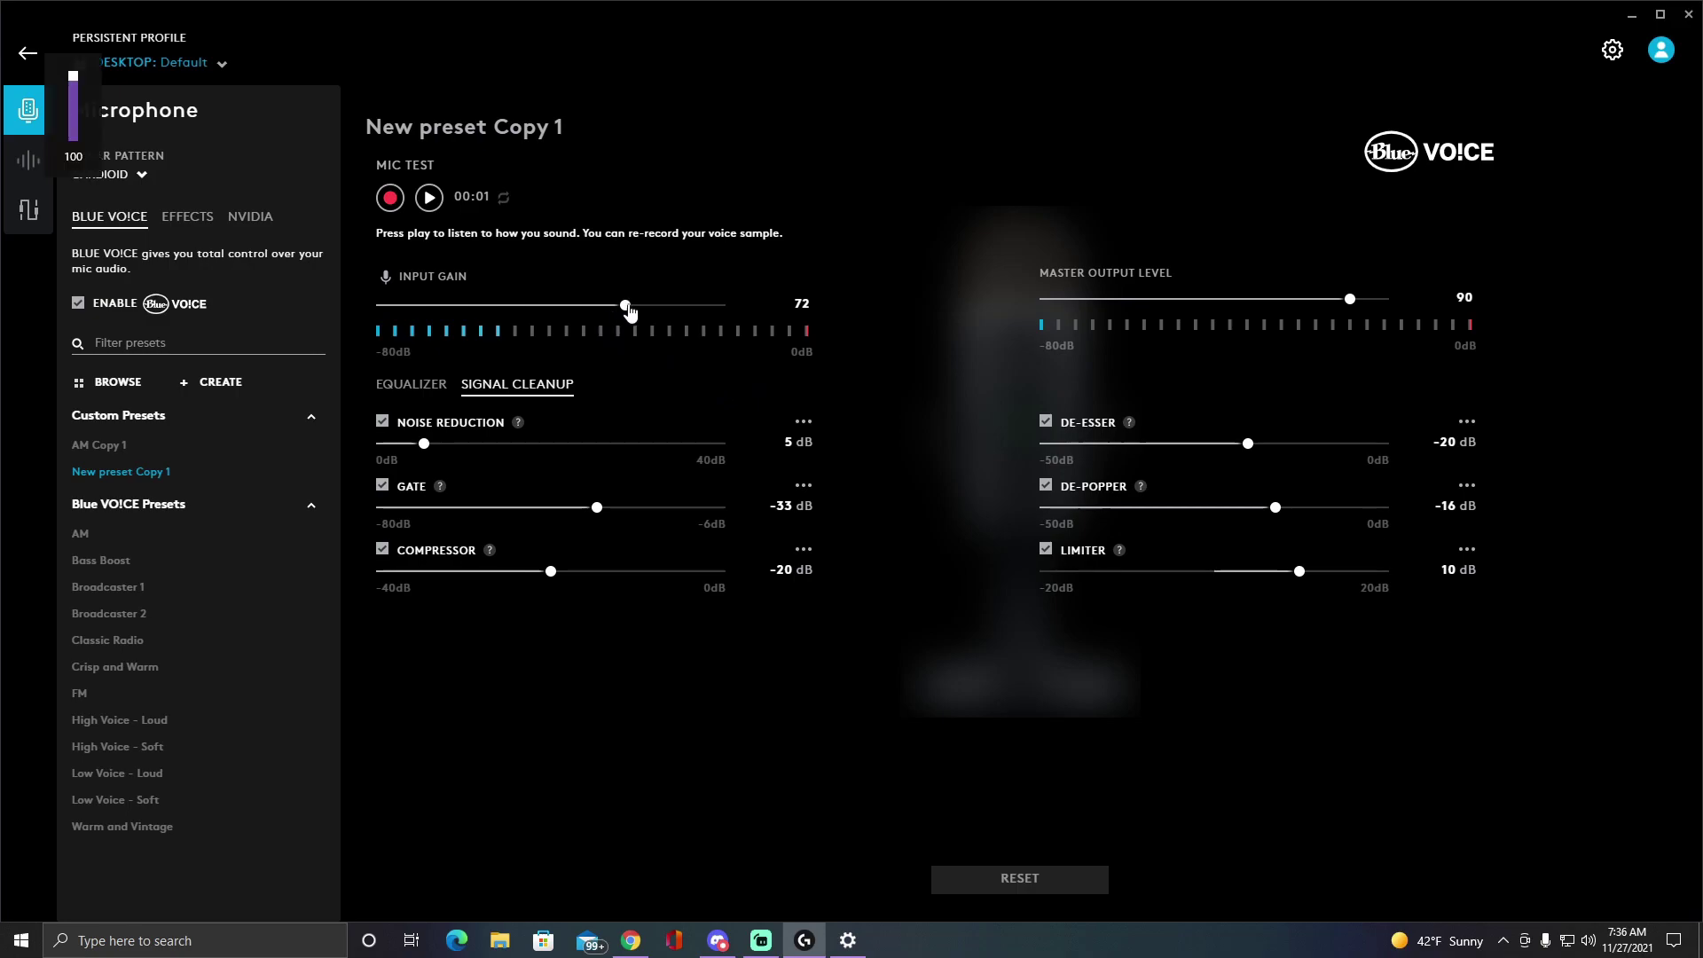
{"action": "key", "text": "XF86AudioRaiseVolume"}
{"action": "key", "text": "XF86AudioRaiseVolume"}
{"action": "key", "text": "XF86AudioRaiseVolume"}
{"action": "key", "text": "XF86AudioRaiseVolume"}
{"action": "key", "text": "XF86AudioRaiseVolume"}
{"action": "key", "text": "XF86AudioRaiseVolume"}
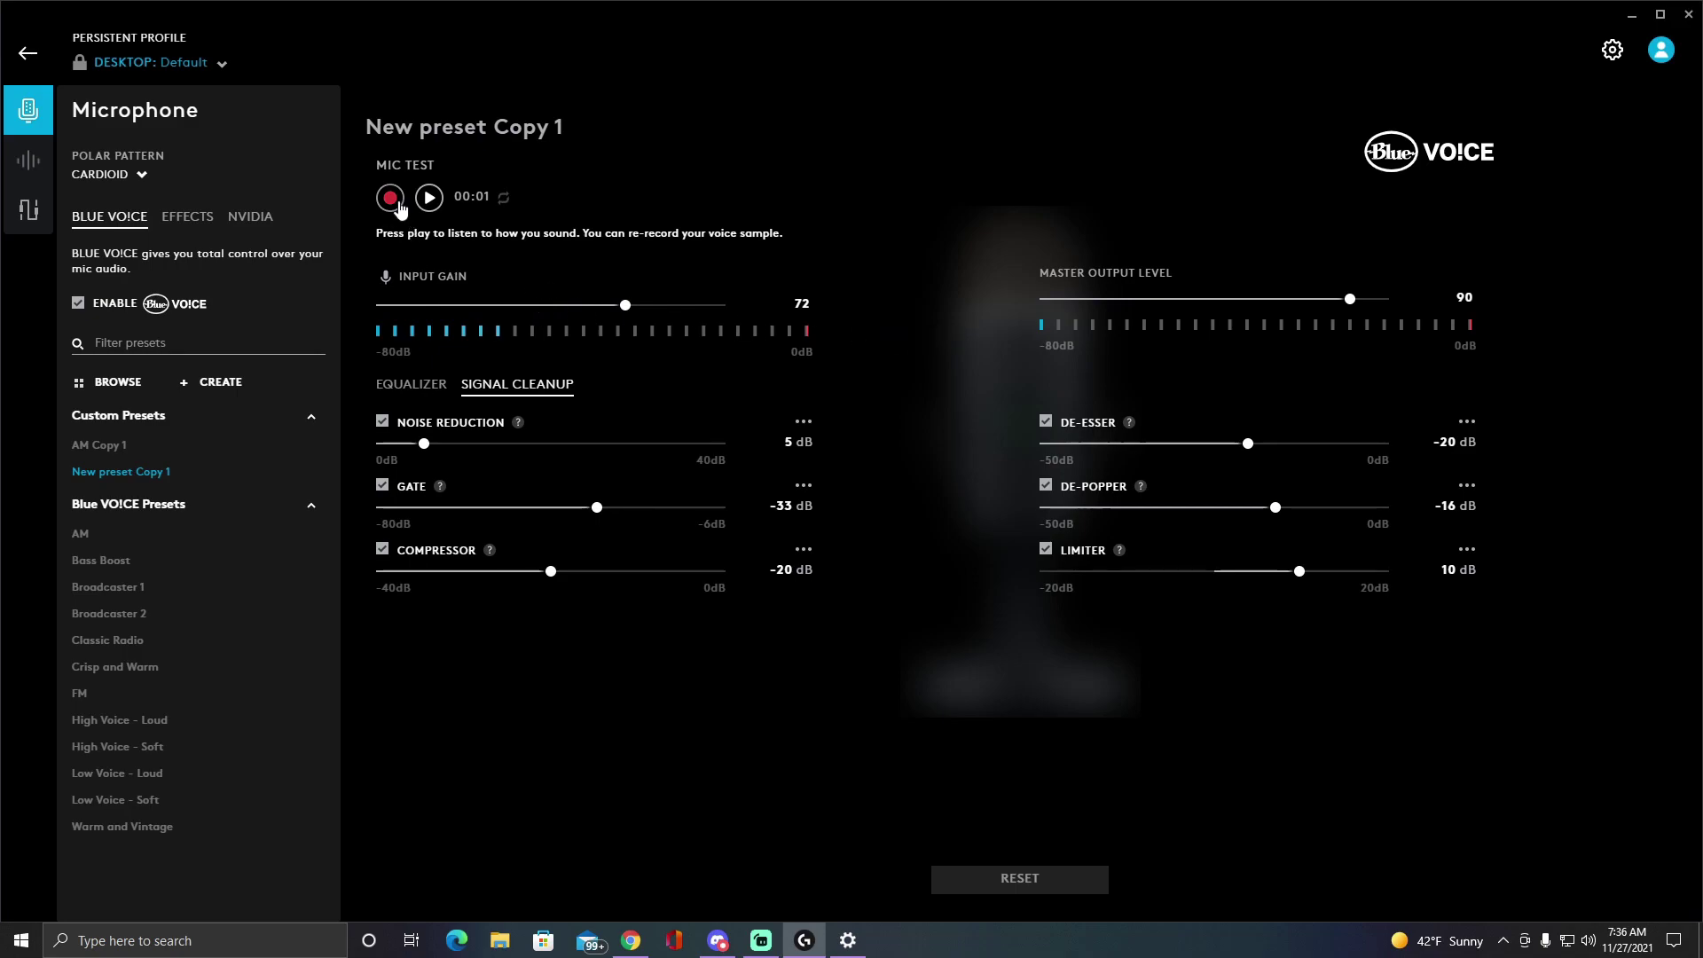
- Record a short mic test sample and play it back, ending on the Blue VO!CE settings
{"action": "left_click", "coordinate": [396, 203]}
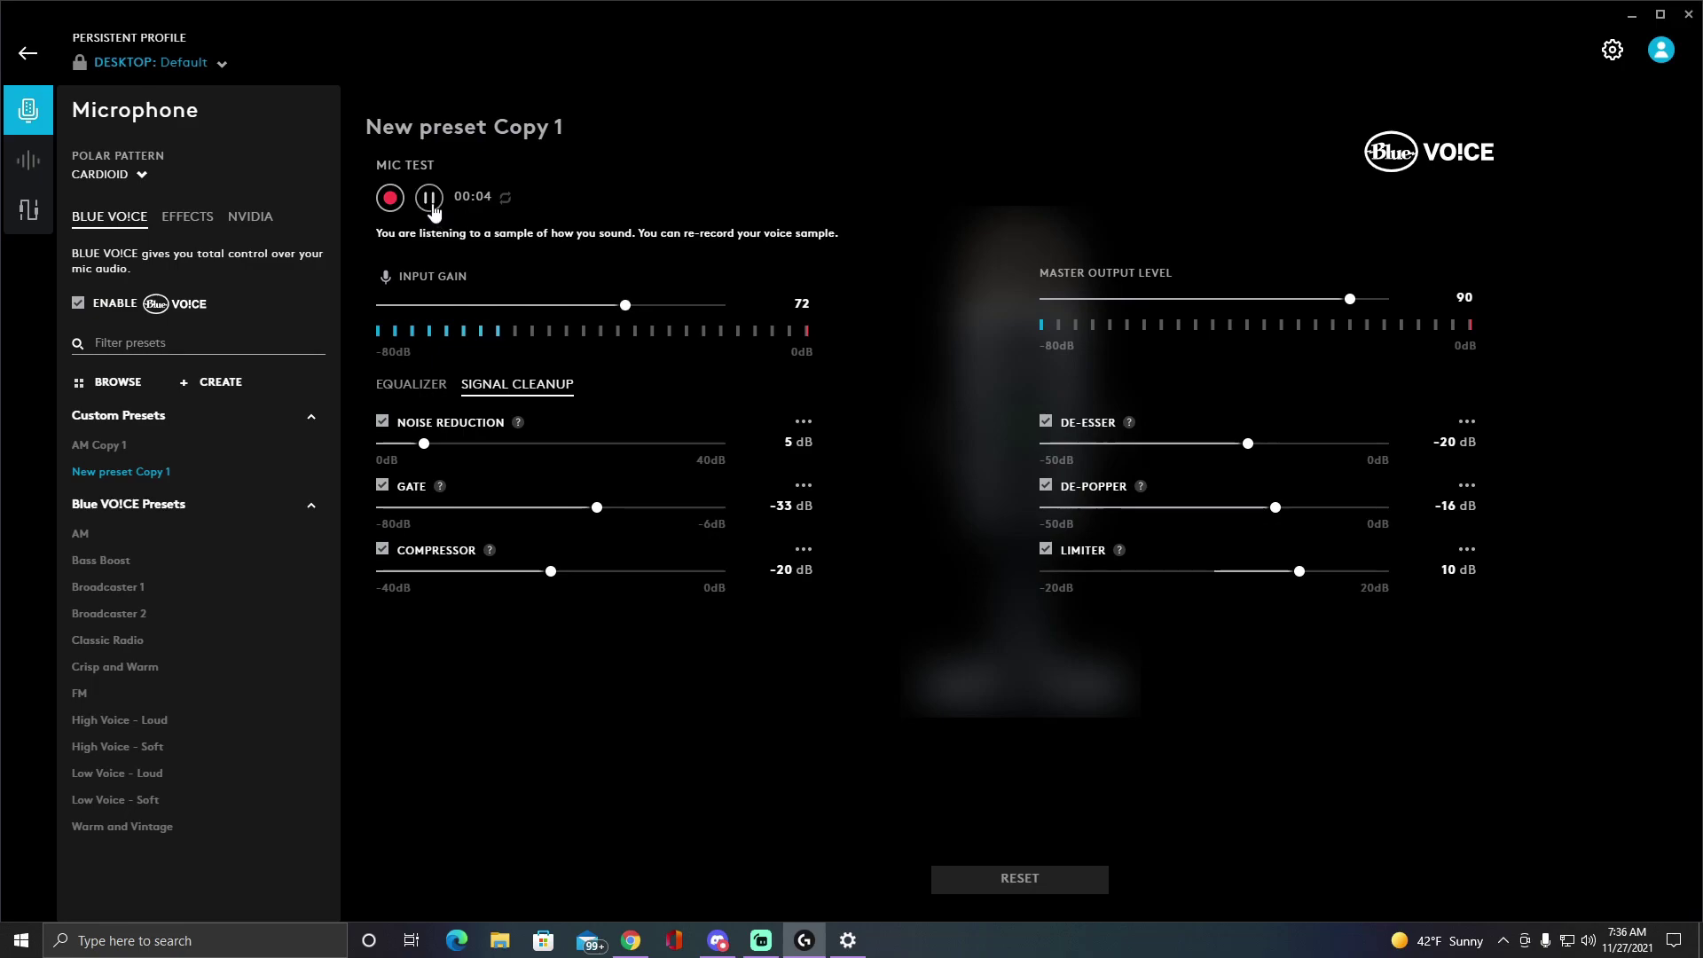
{"action": "left_click", "coordinate": [188, 216]}
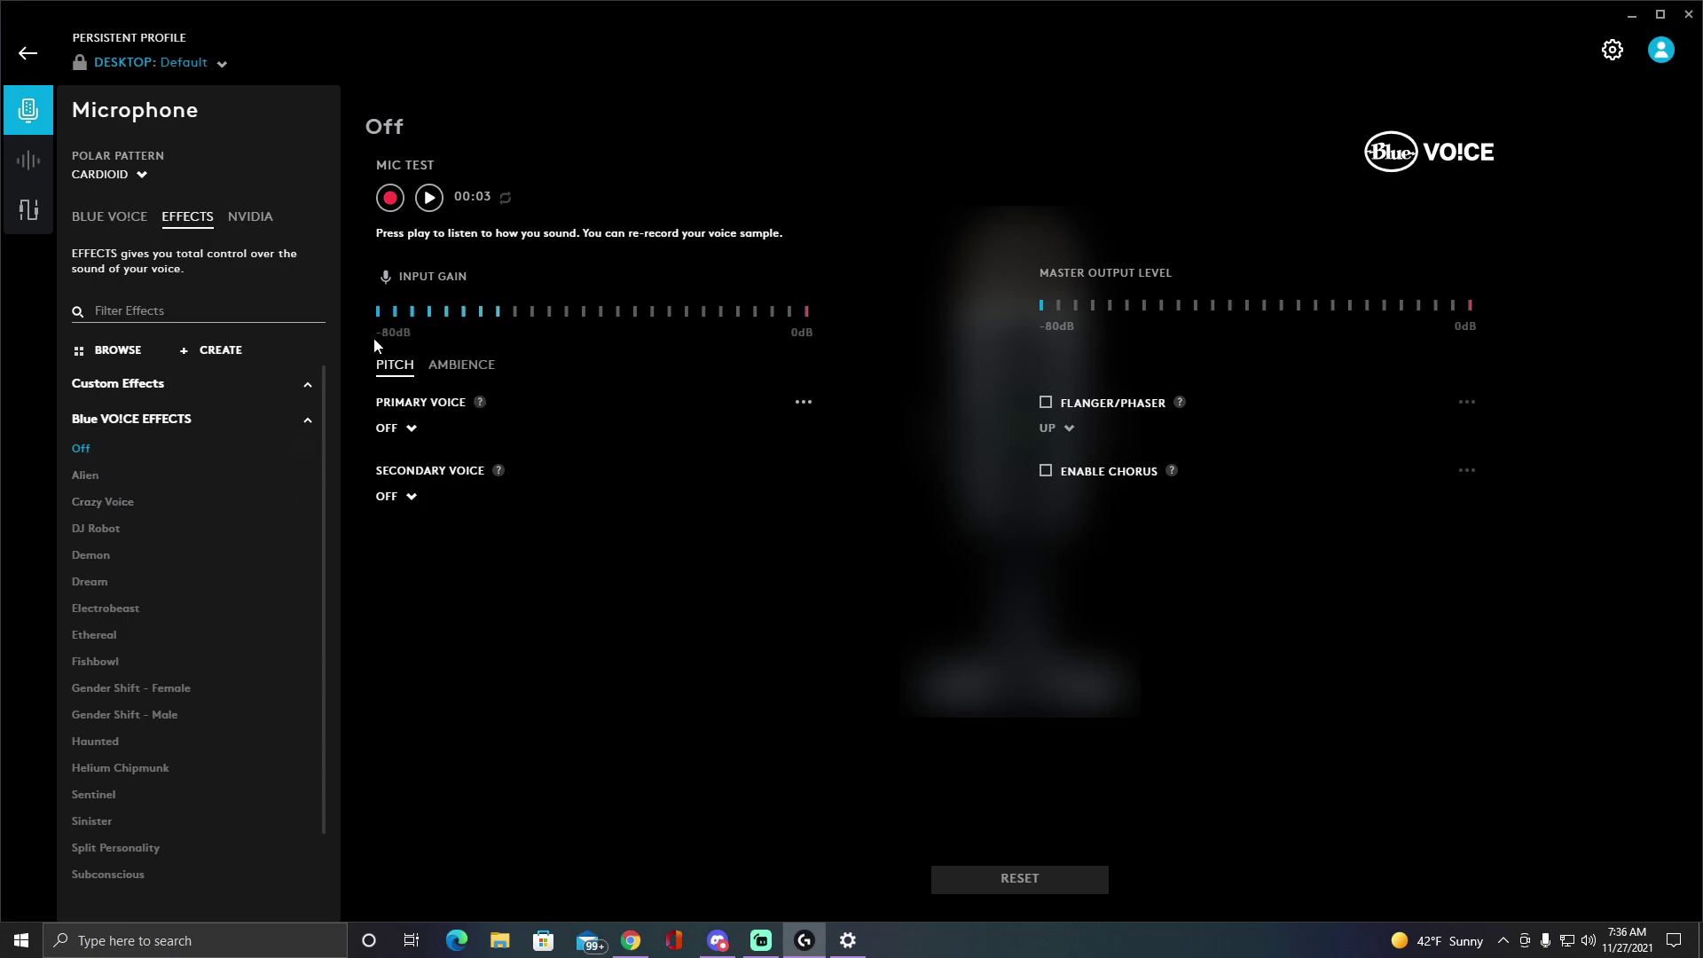
{"action": "left_click", "coordinate": [136, 225]}
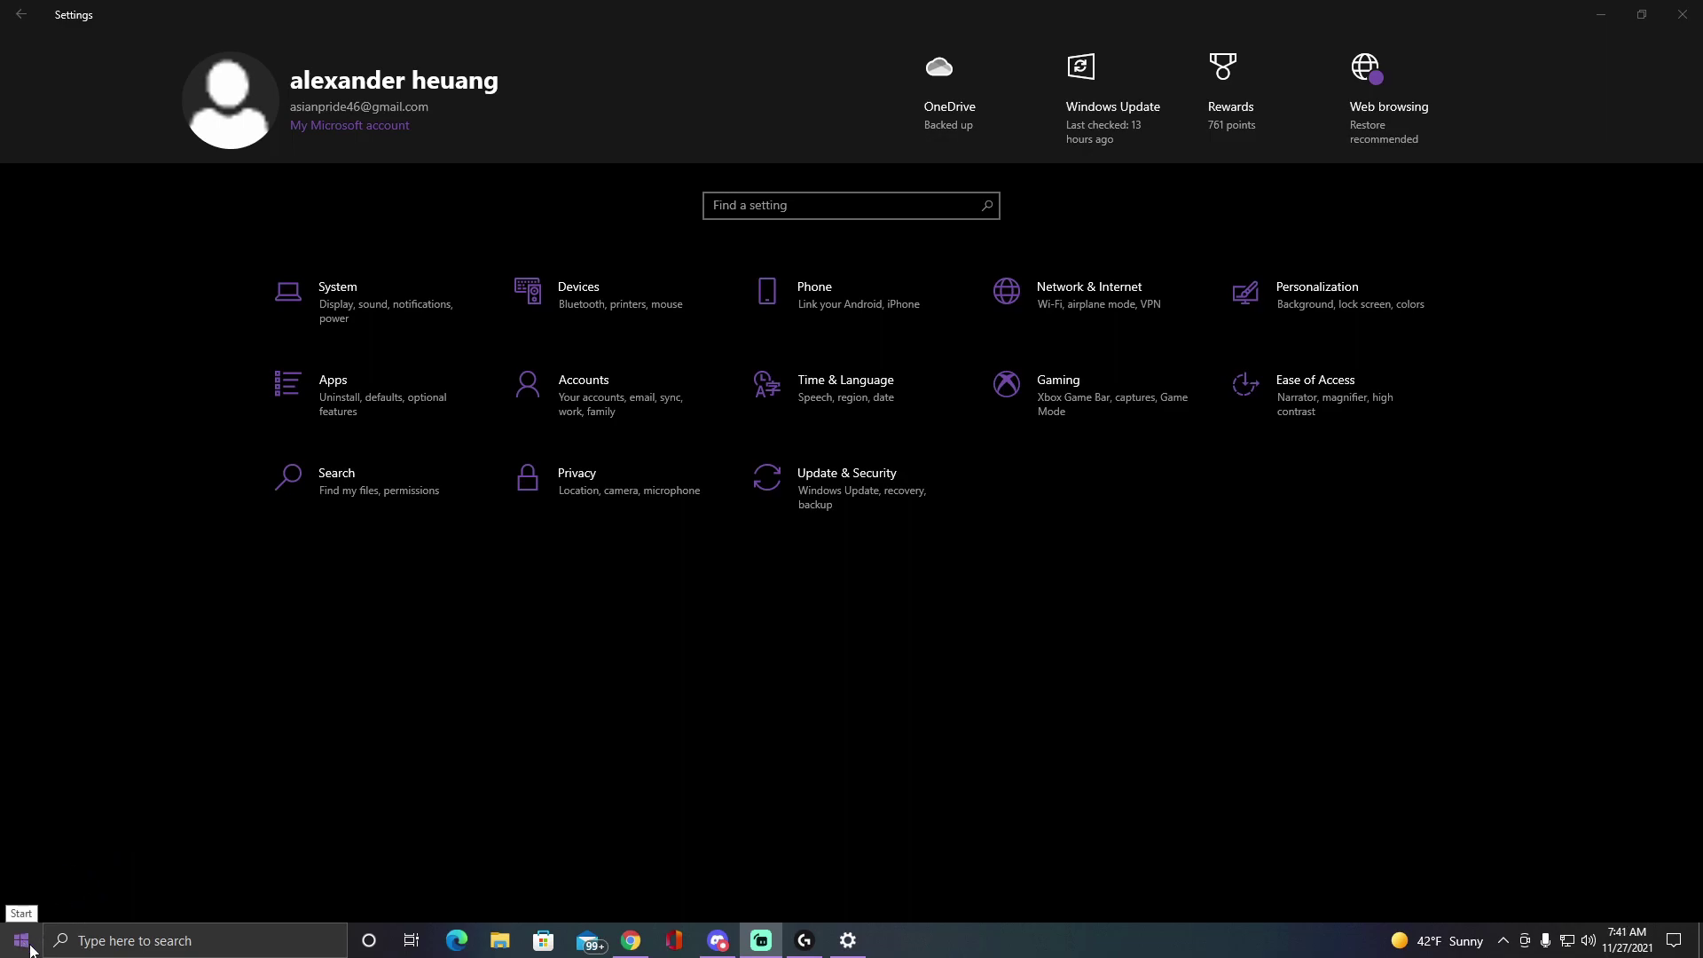
- From the Windows sound settings, open the Sound Control Panel and show the level settings of the Yeti Nano recording device
{"action": "left_click", "coordinate": [378, 301]}
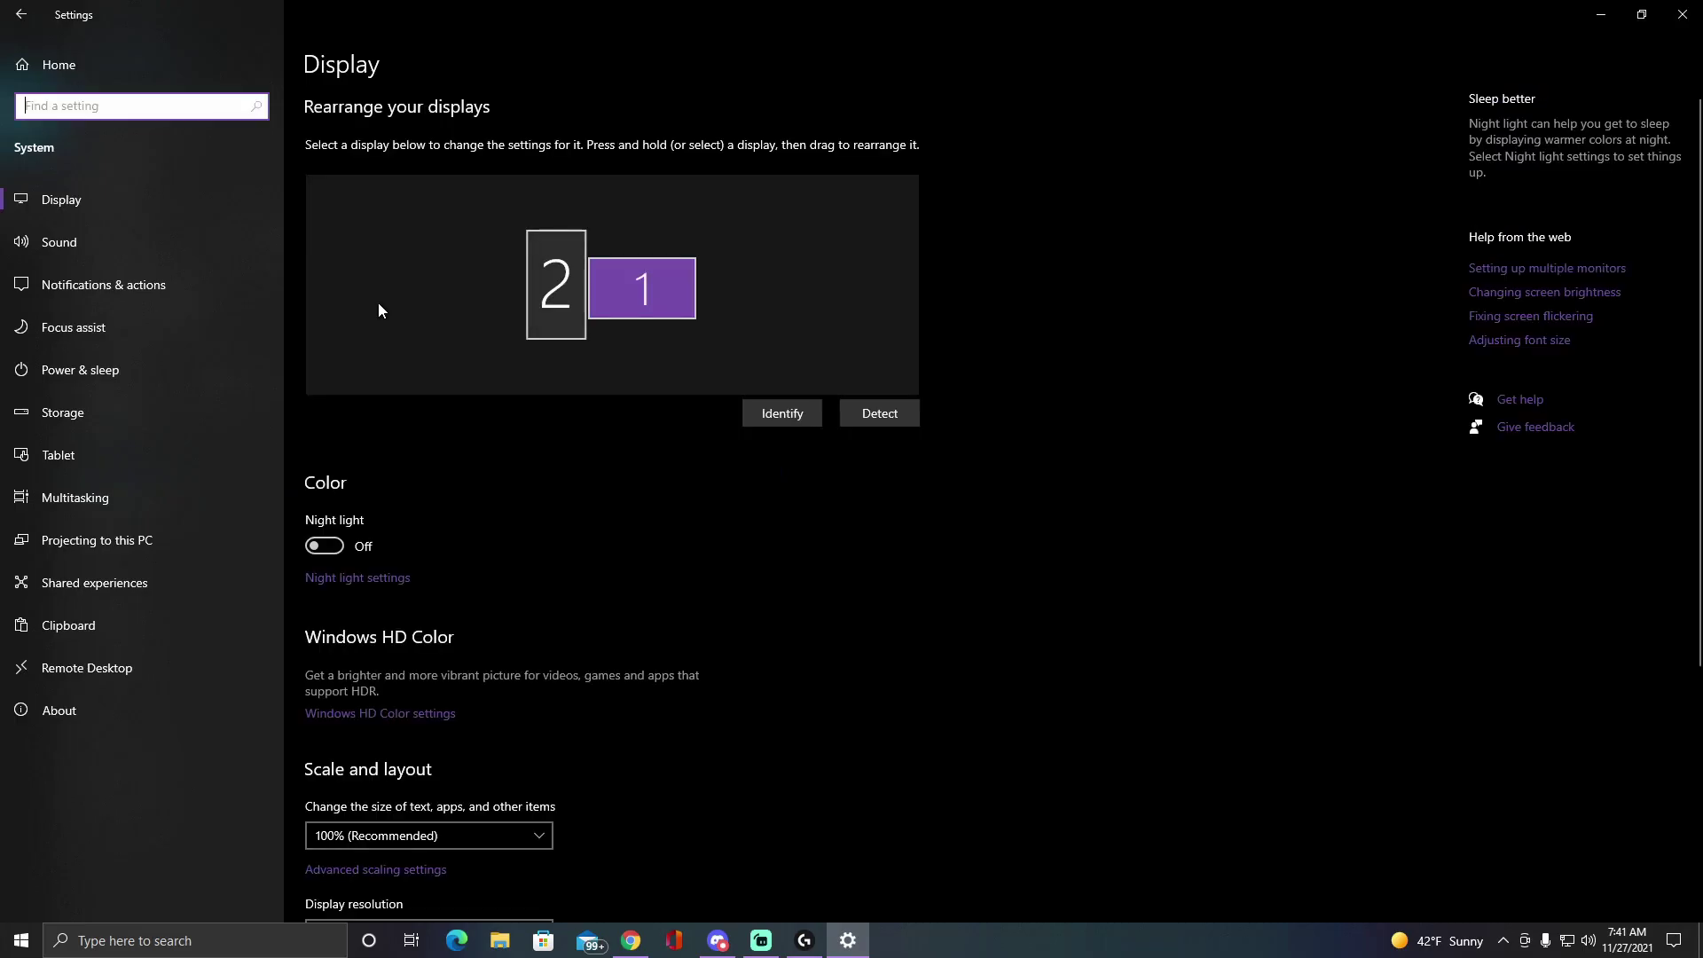
{"action": "left_click", "coordinate": [140, 254]}
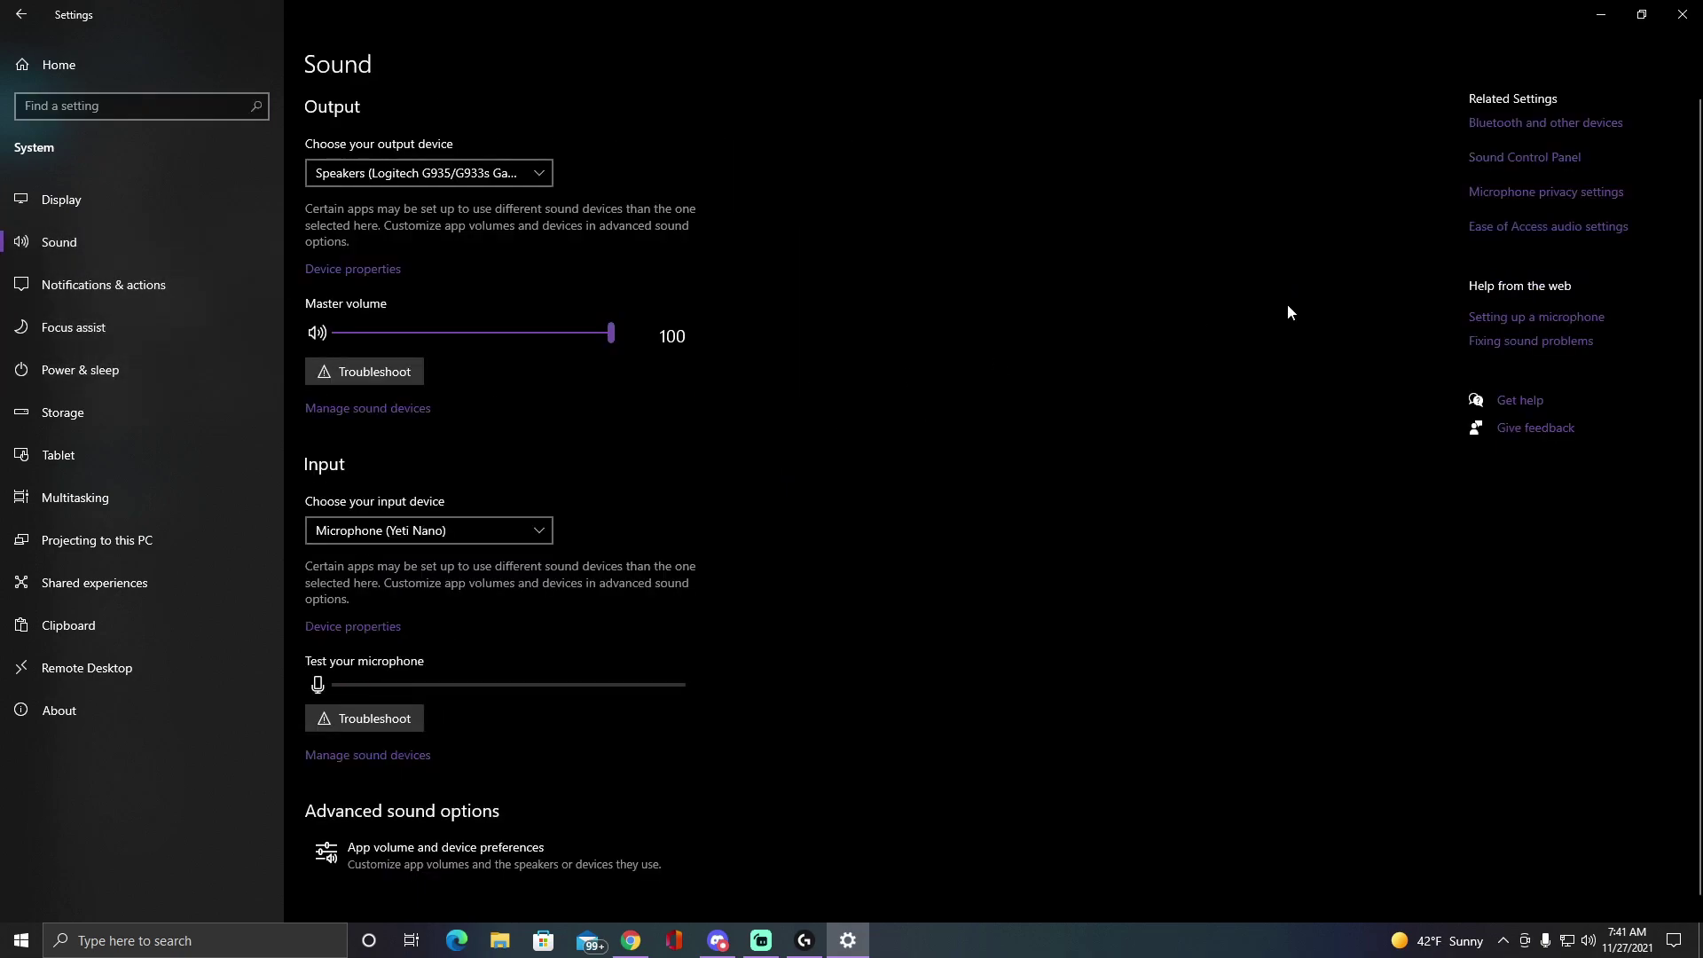
{"action": "left_click", "coordinate": [1537, 158]}
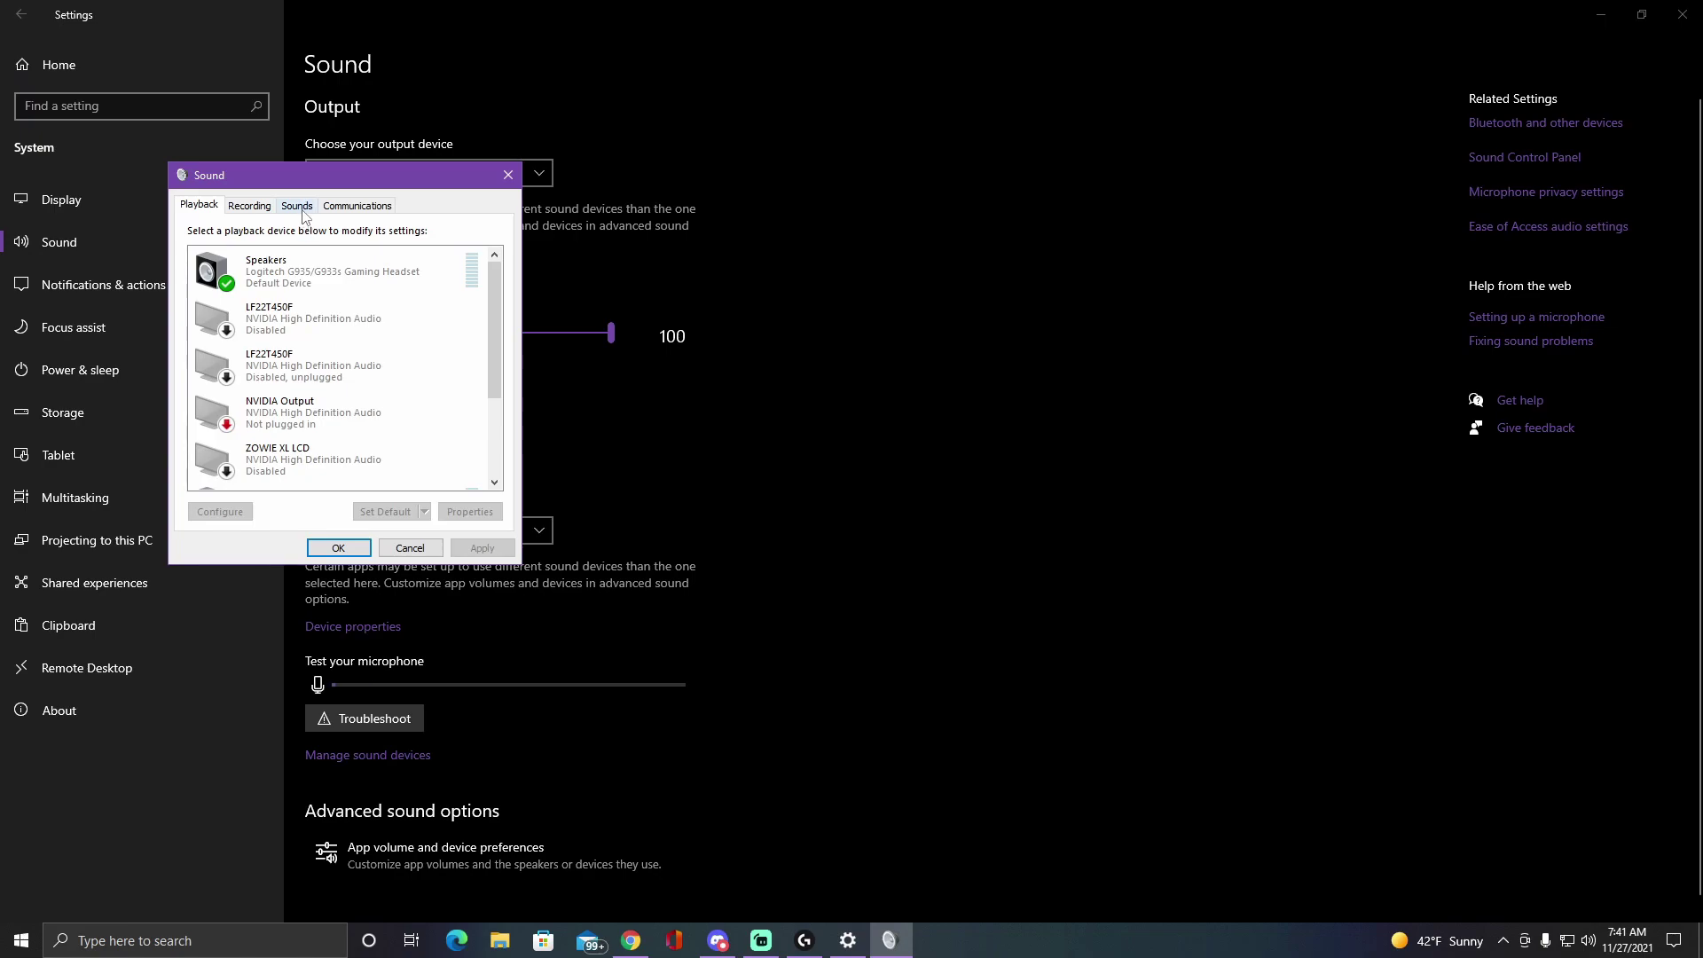
{"action": "scroll", "coordinate": [334, 380], "scroll_direction": "down", "scroll_amount": 2}
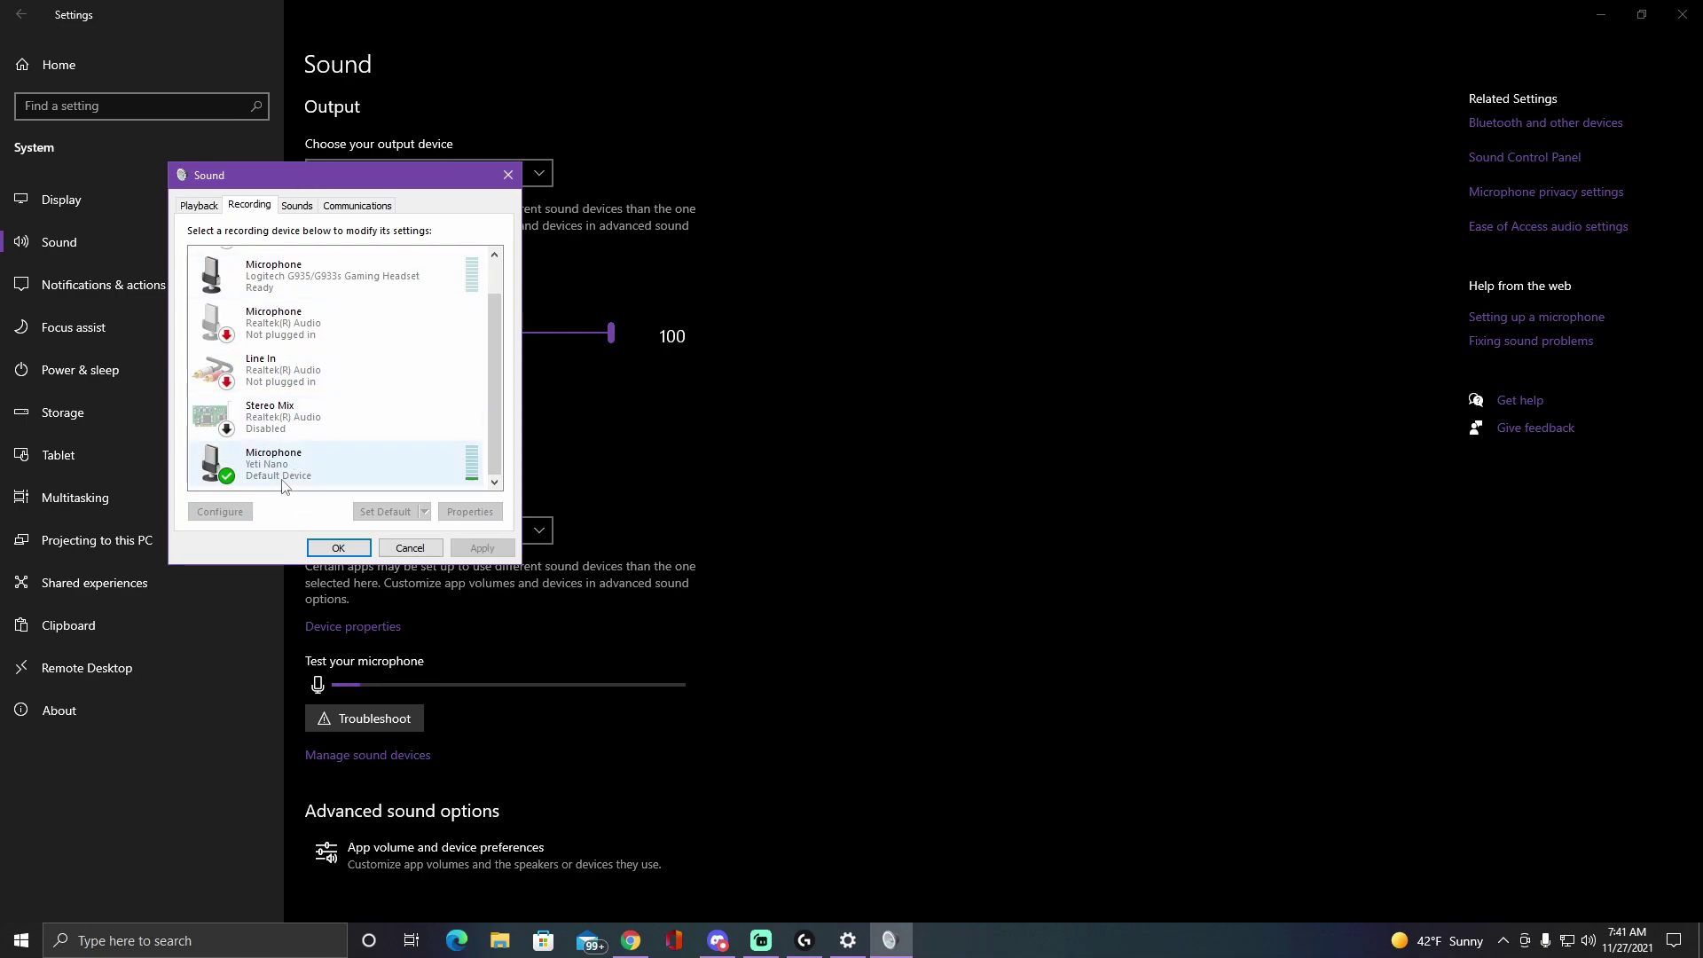
{"action": "right_click", "coordinate": [288, 470]}
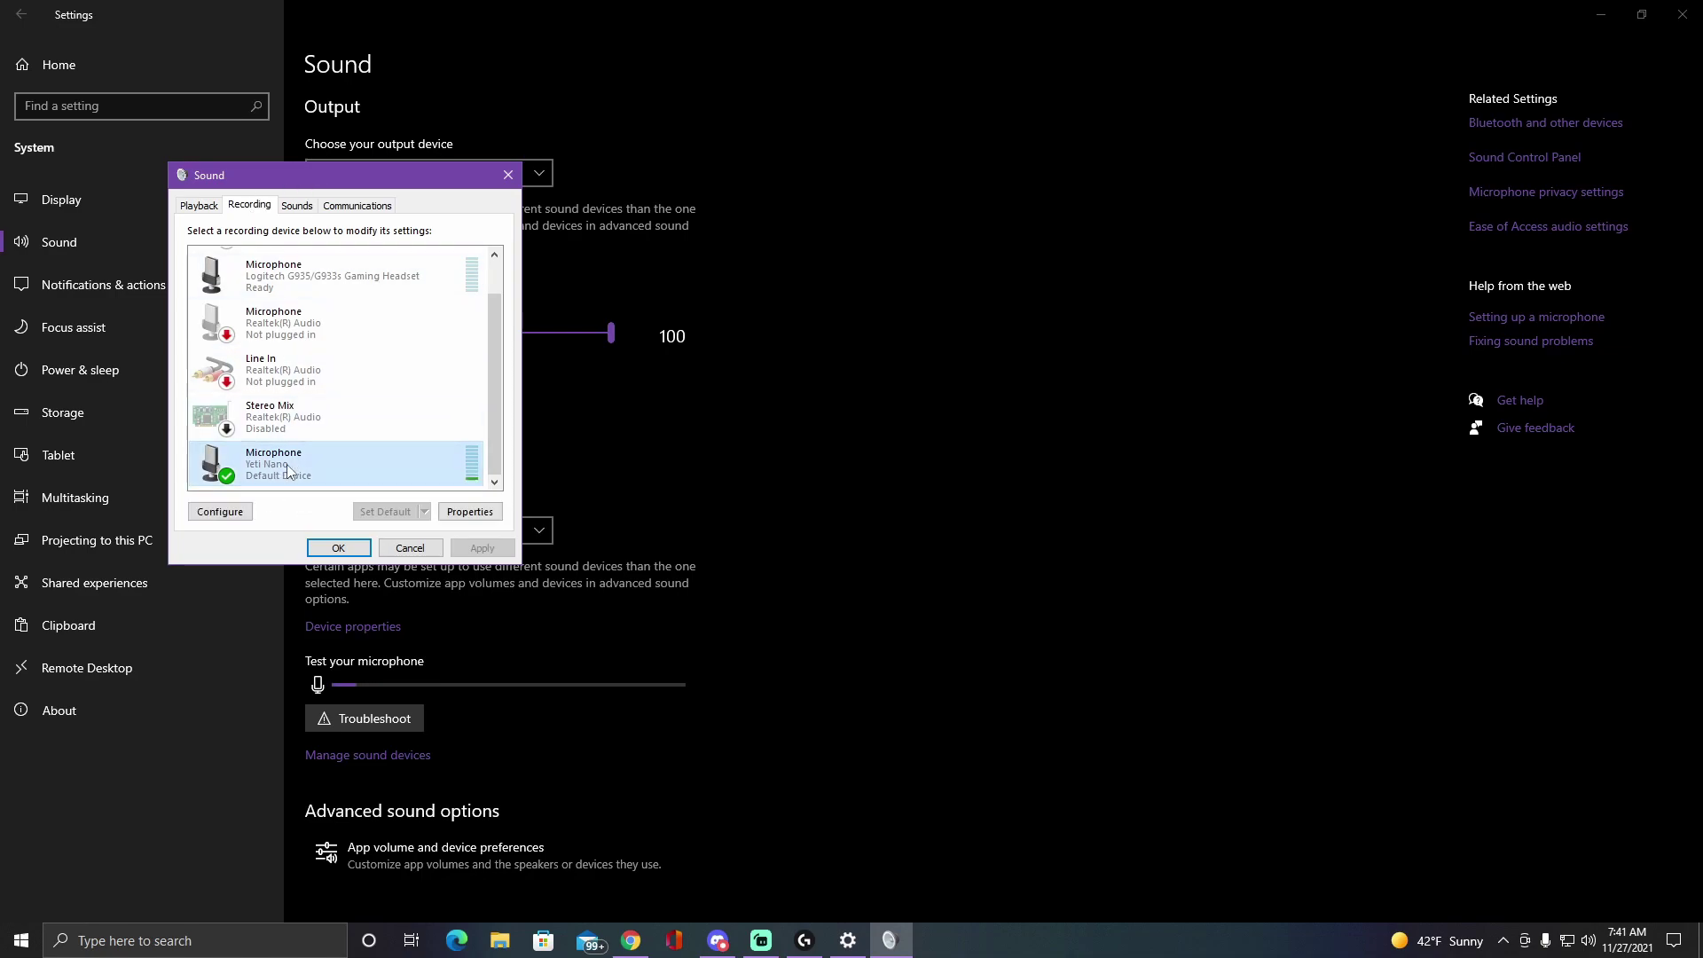
{"action": "left_click", "coordinate": [349, 568]}
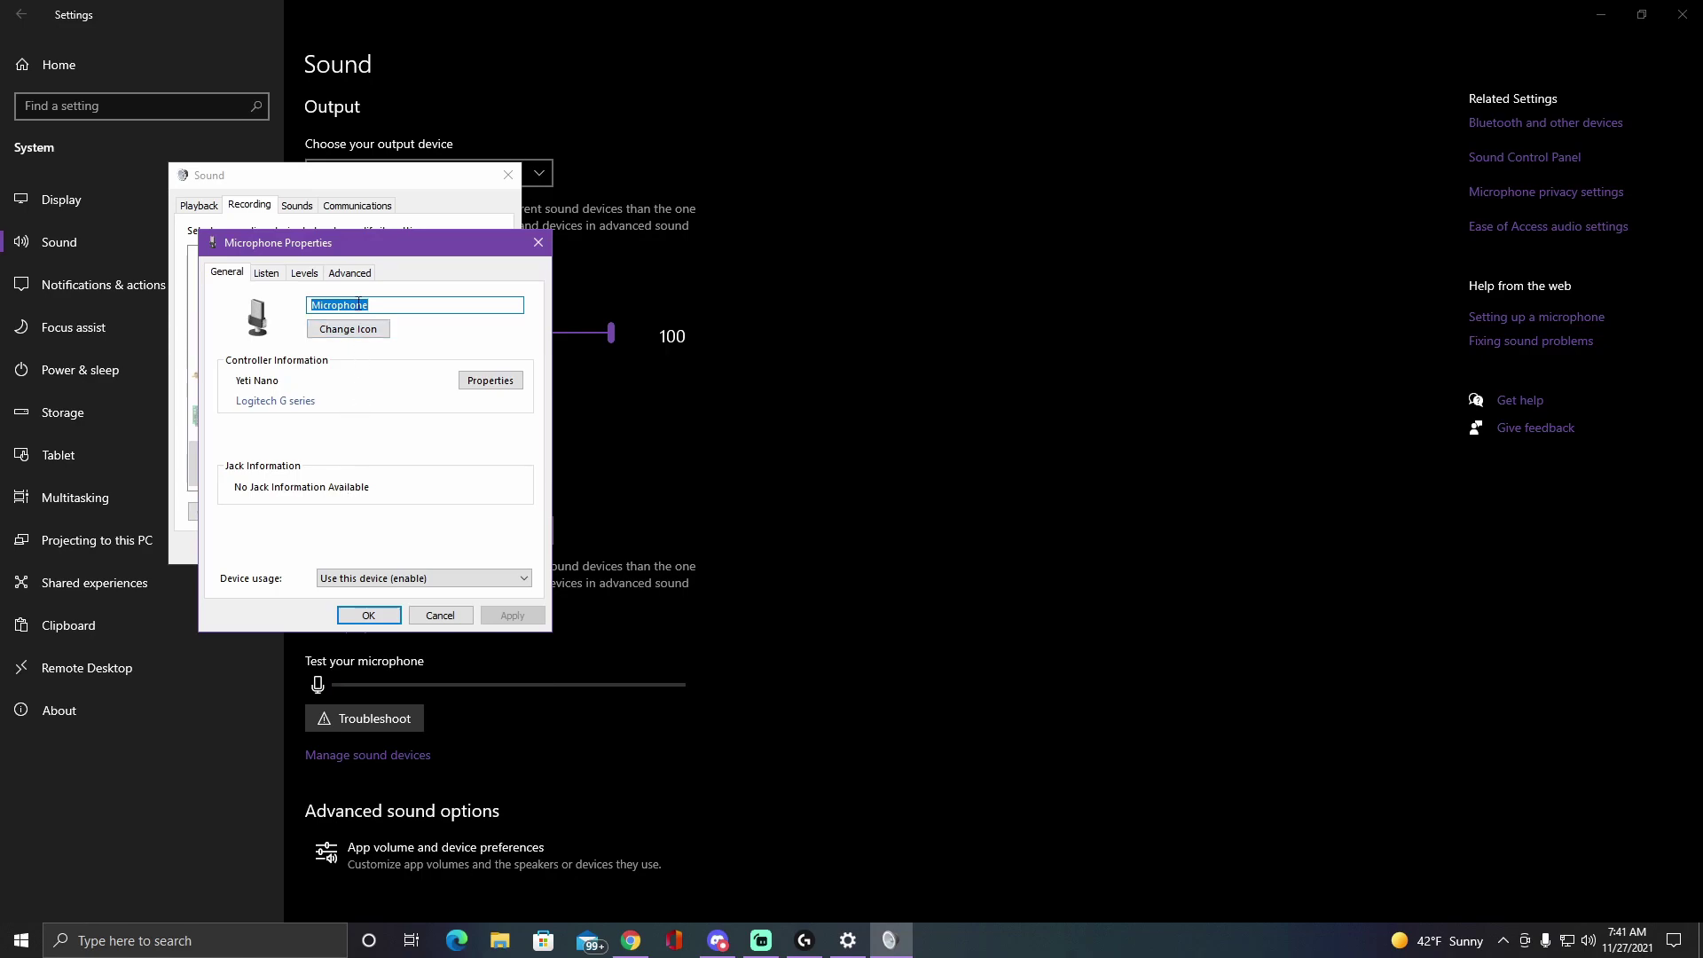
{"action": "left_click", "coordinate": [304, 274]}
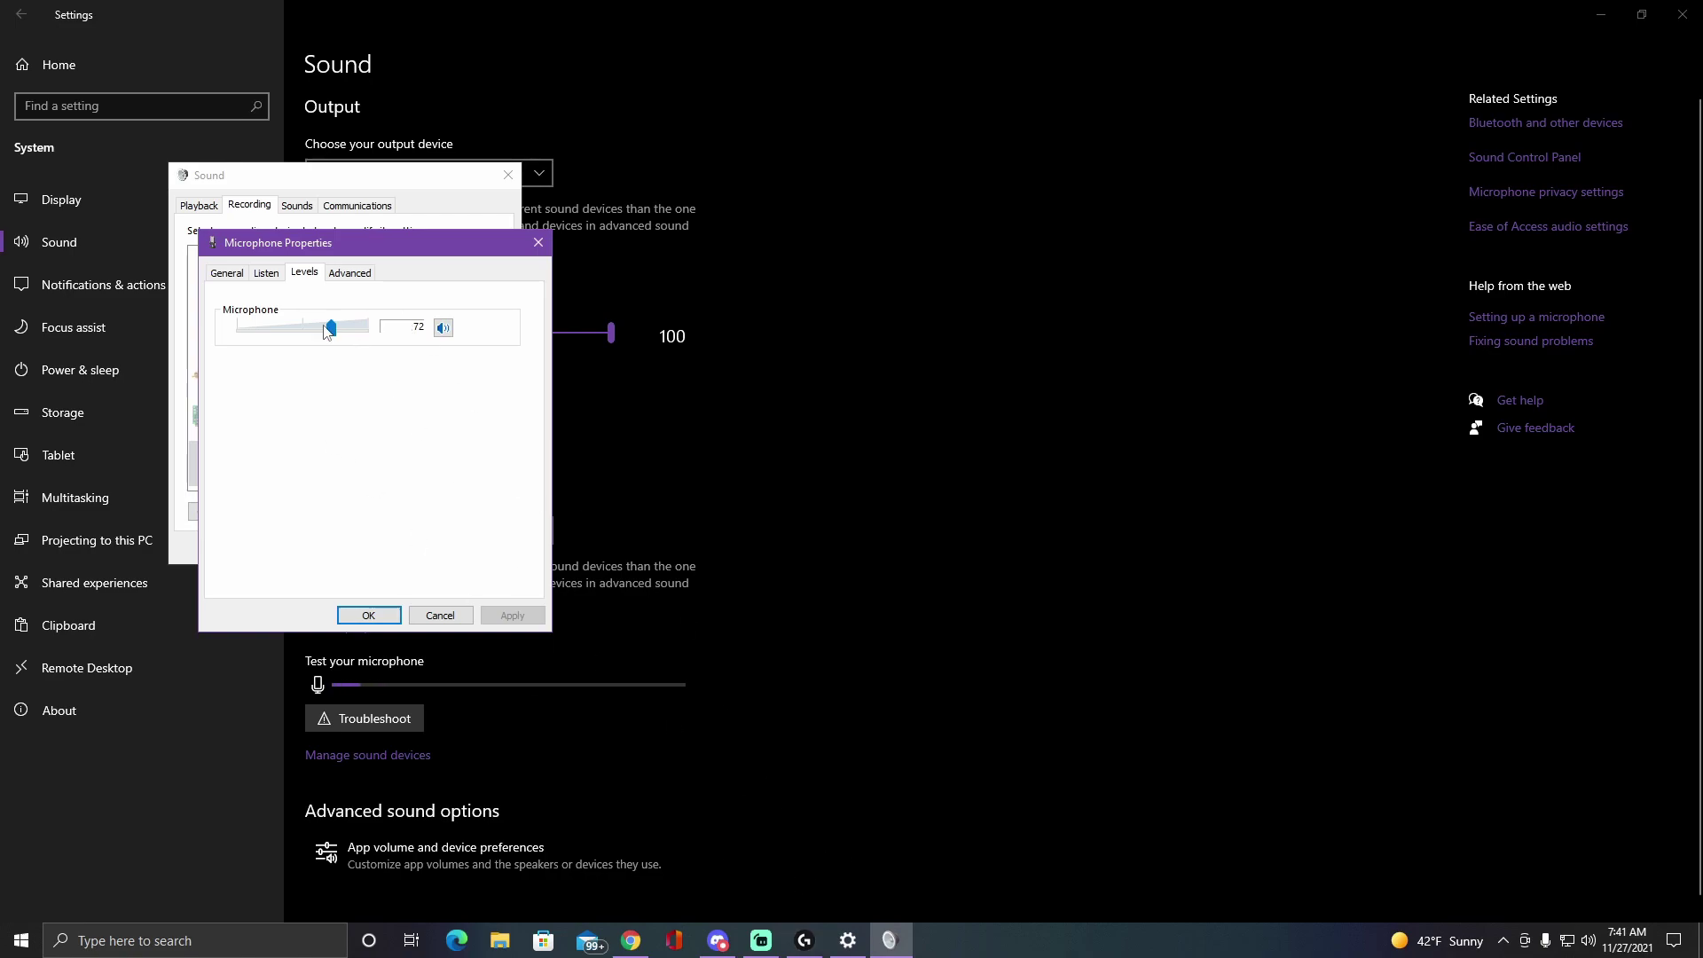
- Compare the Windows microphone level with G HUB's input gain by trying a level of 74 and returning it to 72
{"action": "left_click", "coordinate": [805, 856]}
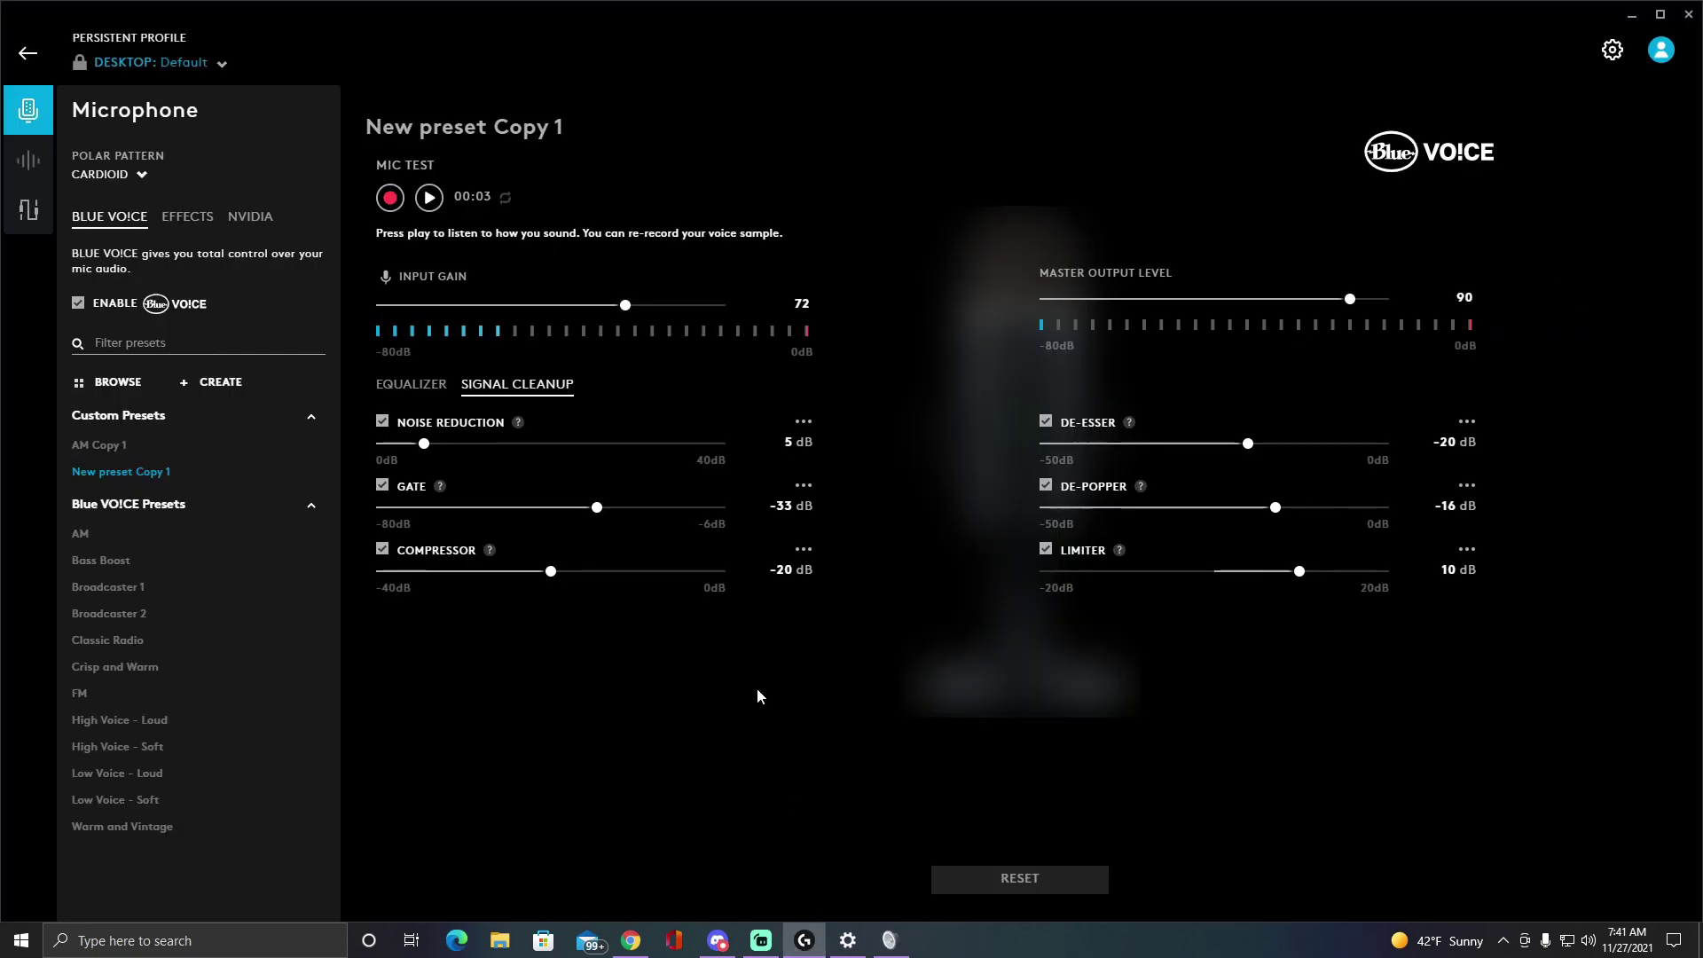
{"action": "left_click", "coordinate": [890, 939]}
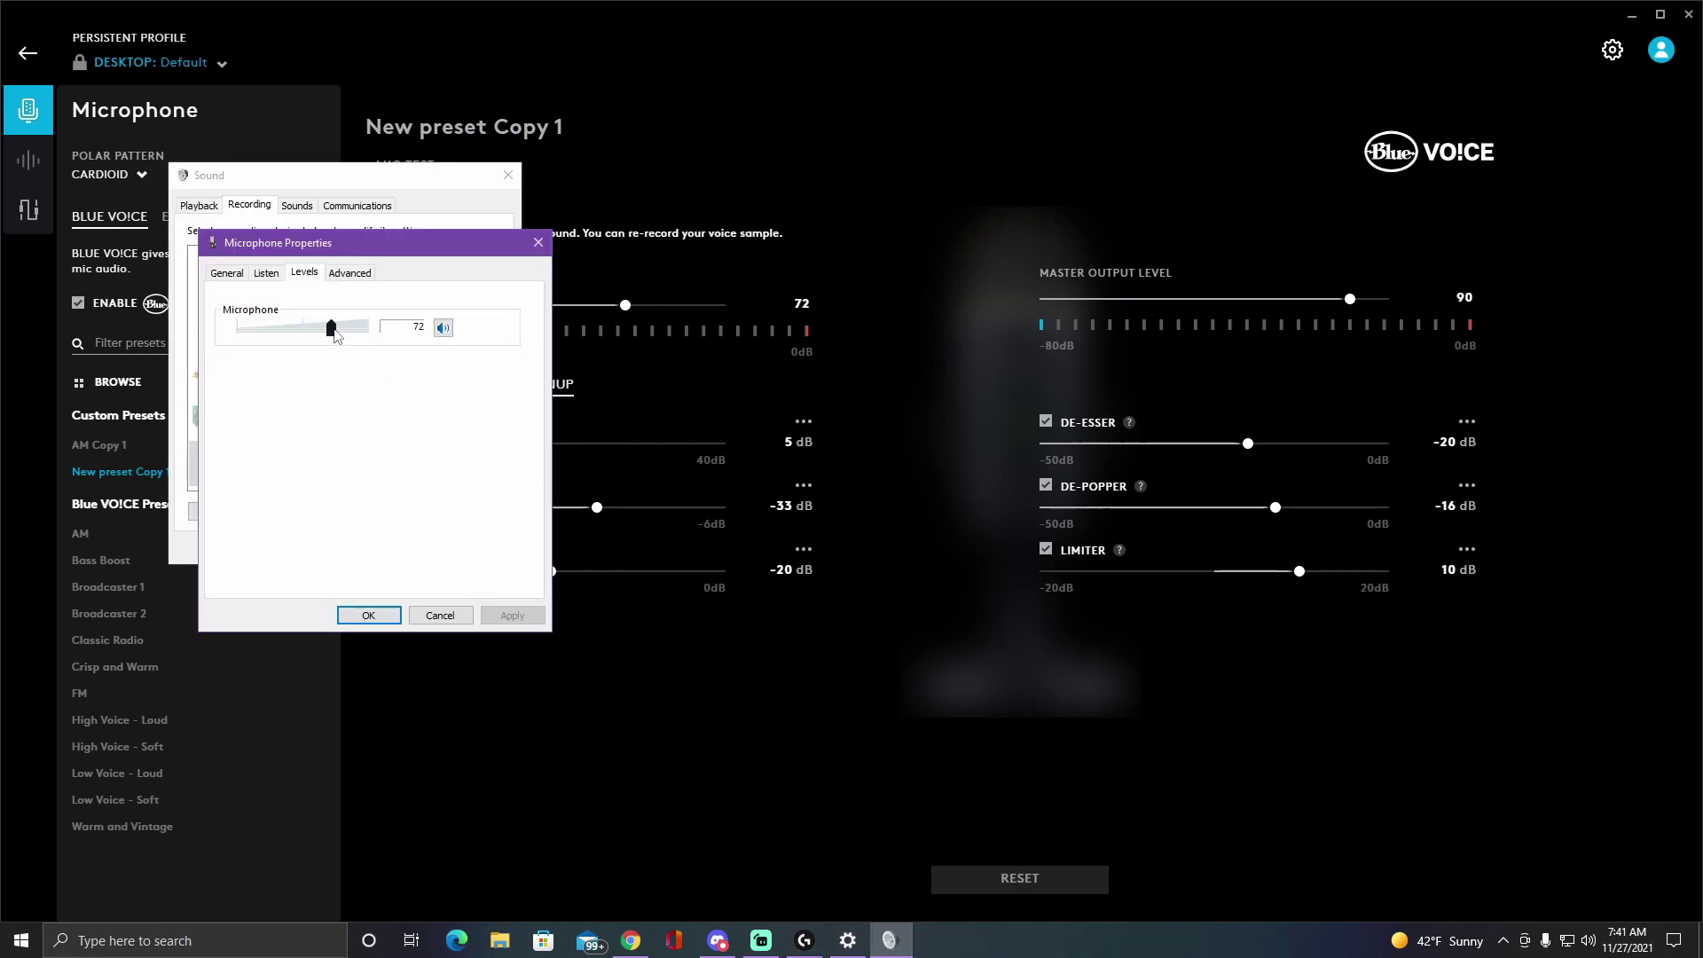
{"action": "left_click_drag", "start_coordinate": [332, 329], "coordinate": [334, 329]}
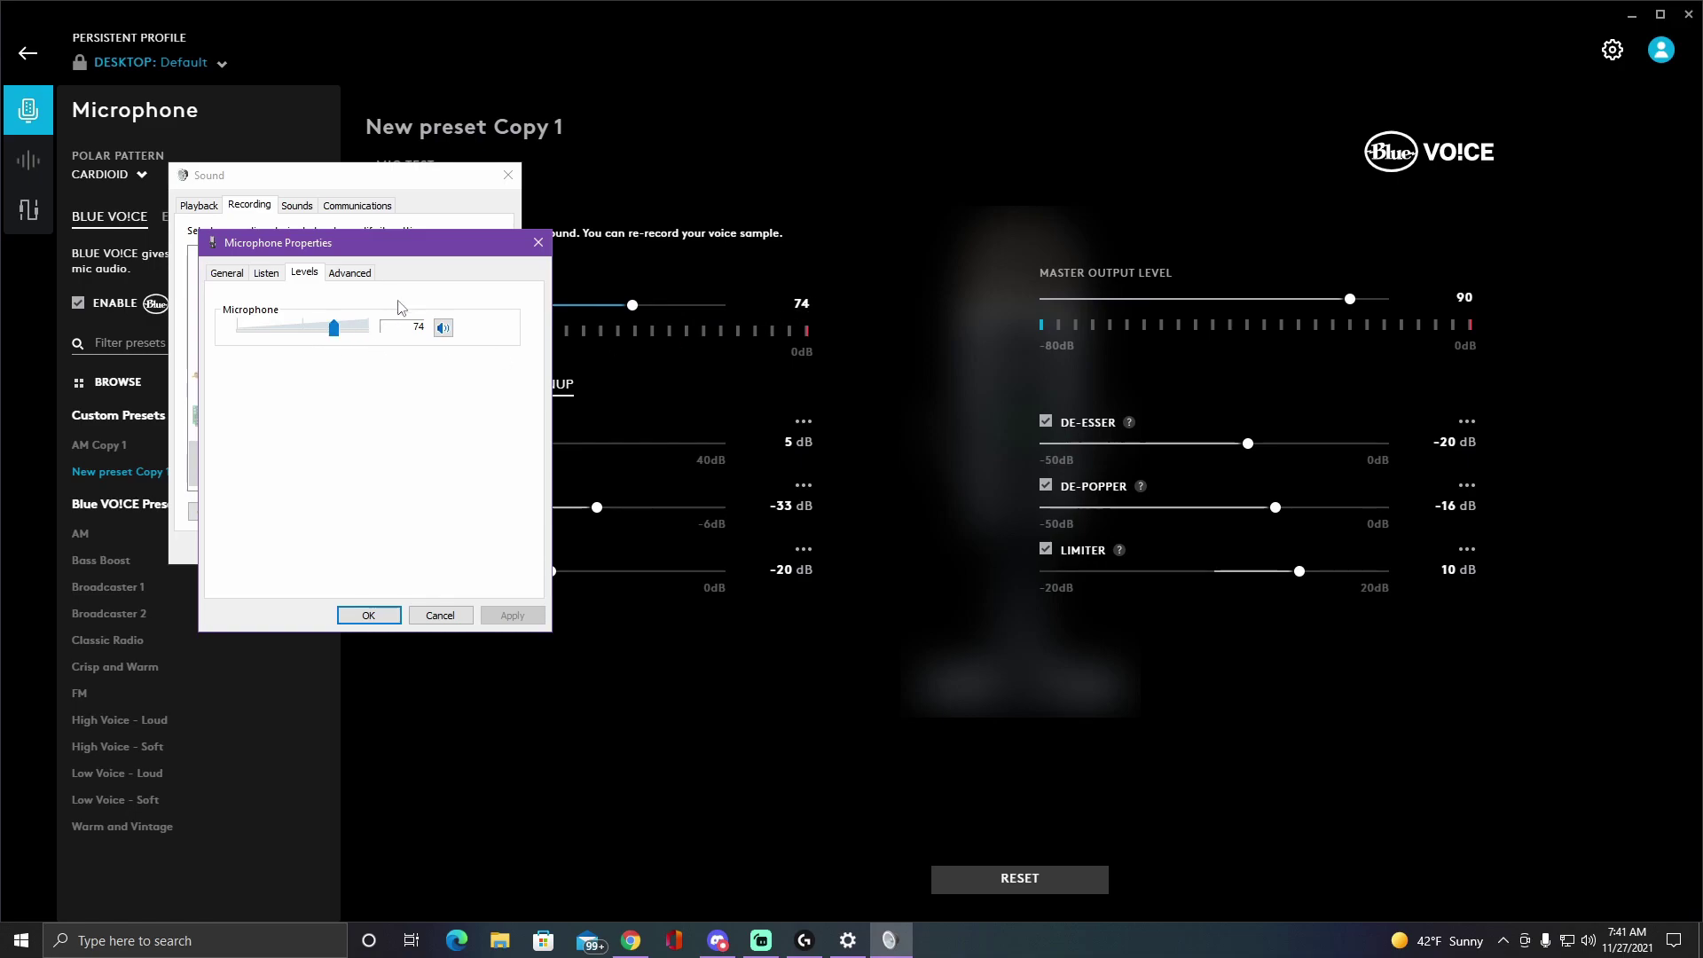
{"action": "left_click_drag", "start_coordinate": [337, 336], "coordinate": [335, 335]}
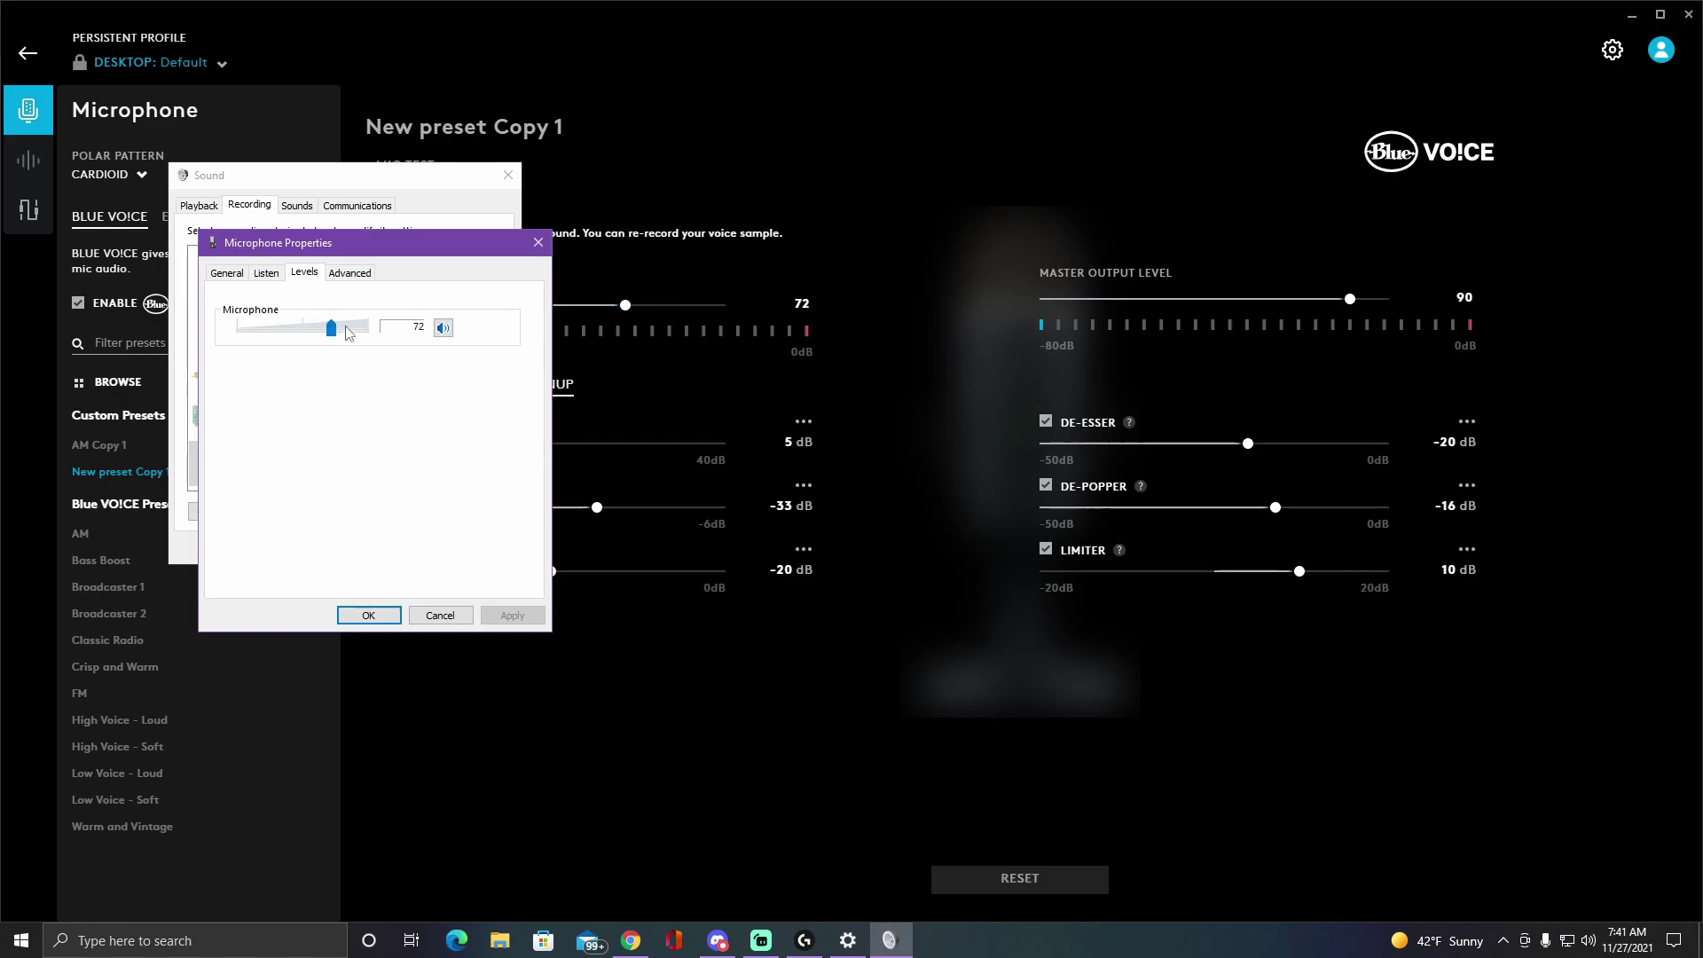
- Keep the microphone's default format at 2 channel, 24 bit, 48000 Hz (Studio Quality), confirm the properties and close the Sound dialog
{"action": "left_click", "coordinate": [351, 274]}
{"action": "left_click", "coordinate": [467, 356]}
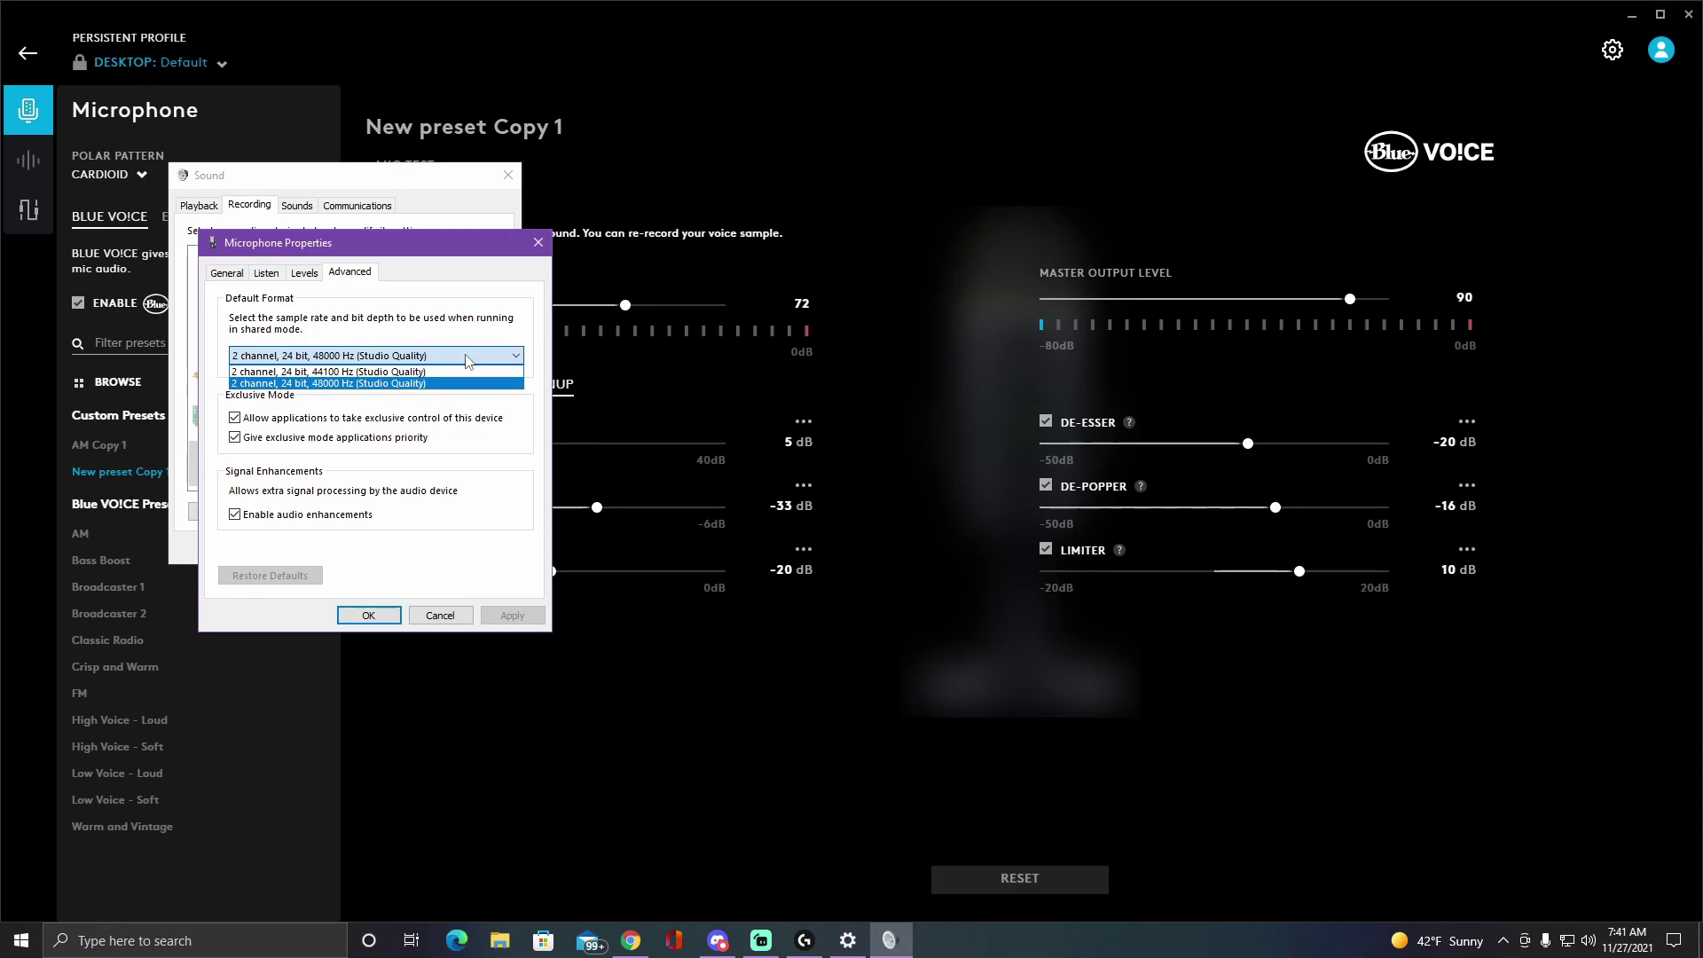
{"action": "left_click", "coordinate": [461, 356]}
{"action": "left_click", "coordinate": [460, 357]}
{"action": "left_click", "coordinate": [395, 355]}
{"action": "left_click", "coordinate": [399, 359]}
{"action": "left_click", "coordinate": [341, 395]}
{"action": "left_click", "coordinate": [502, 614]}
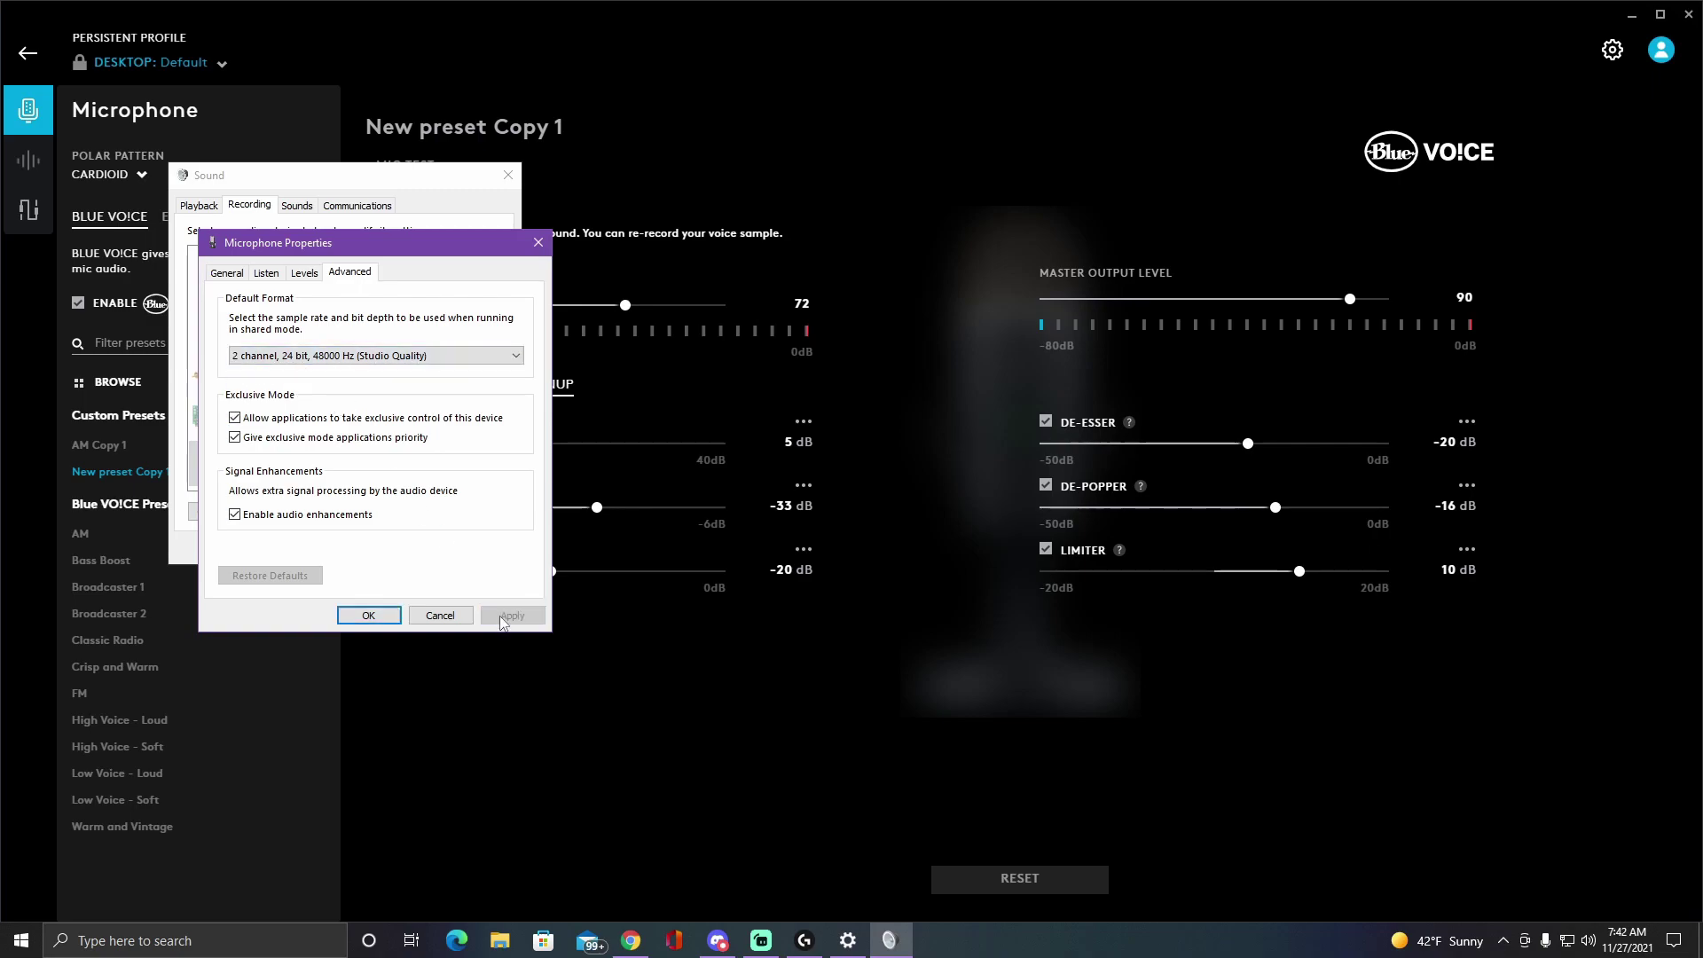
{"action": "left_click", "coordinate": [369, 615]}
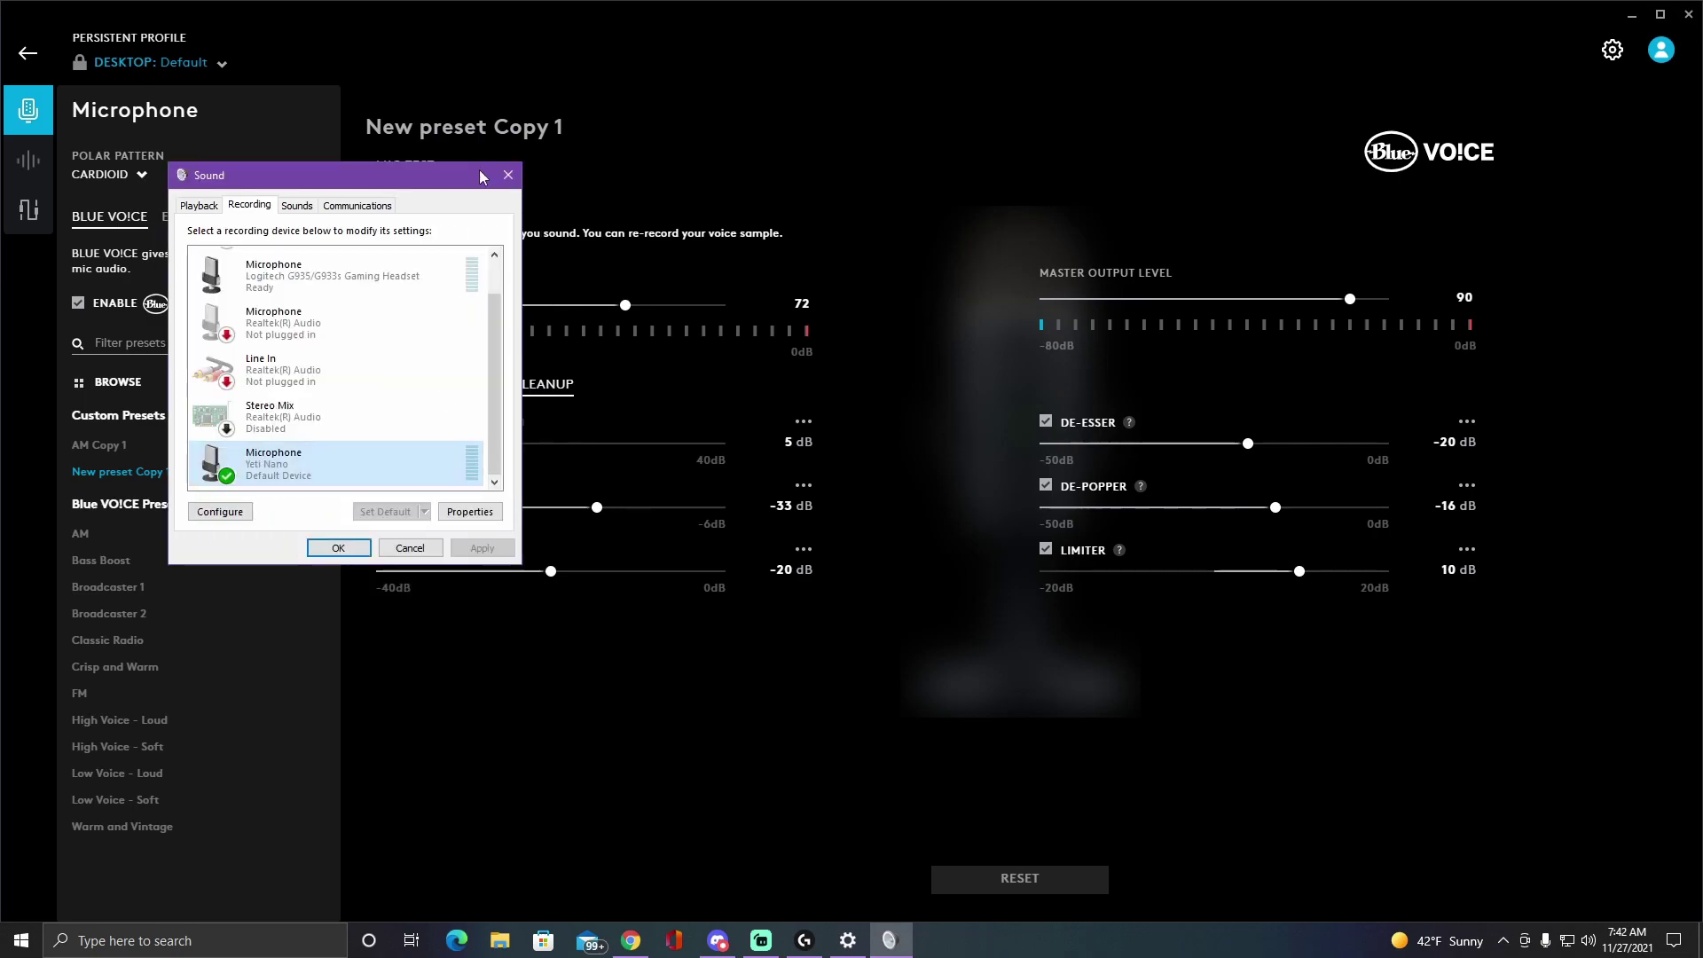
{"action": "left_click", "coordinate": [507, 176]}
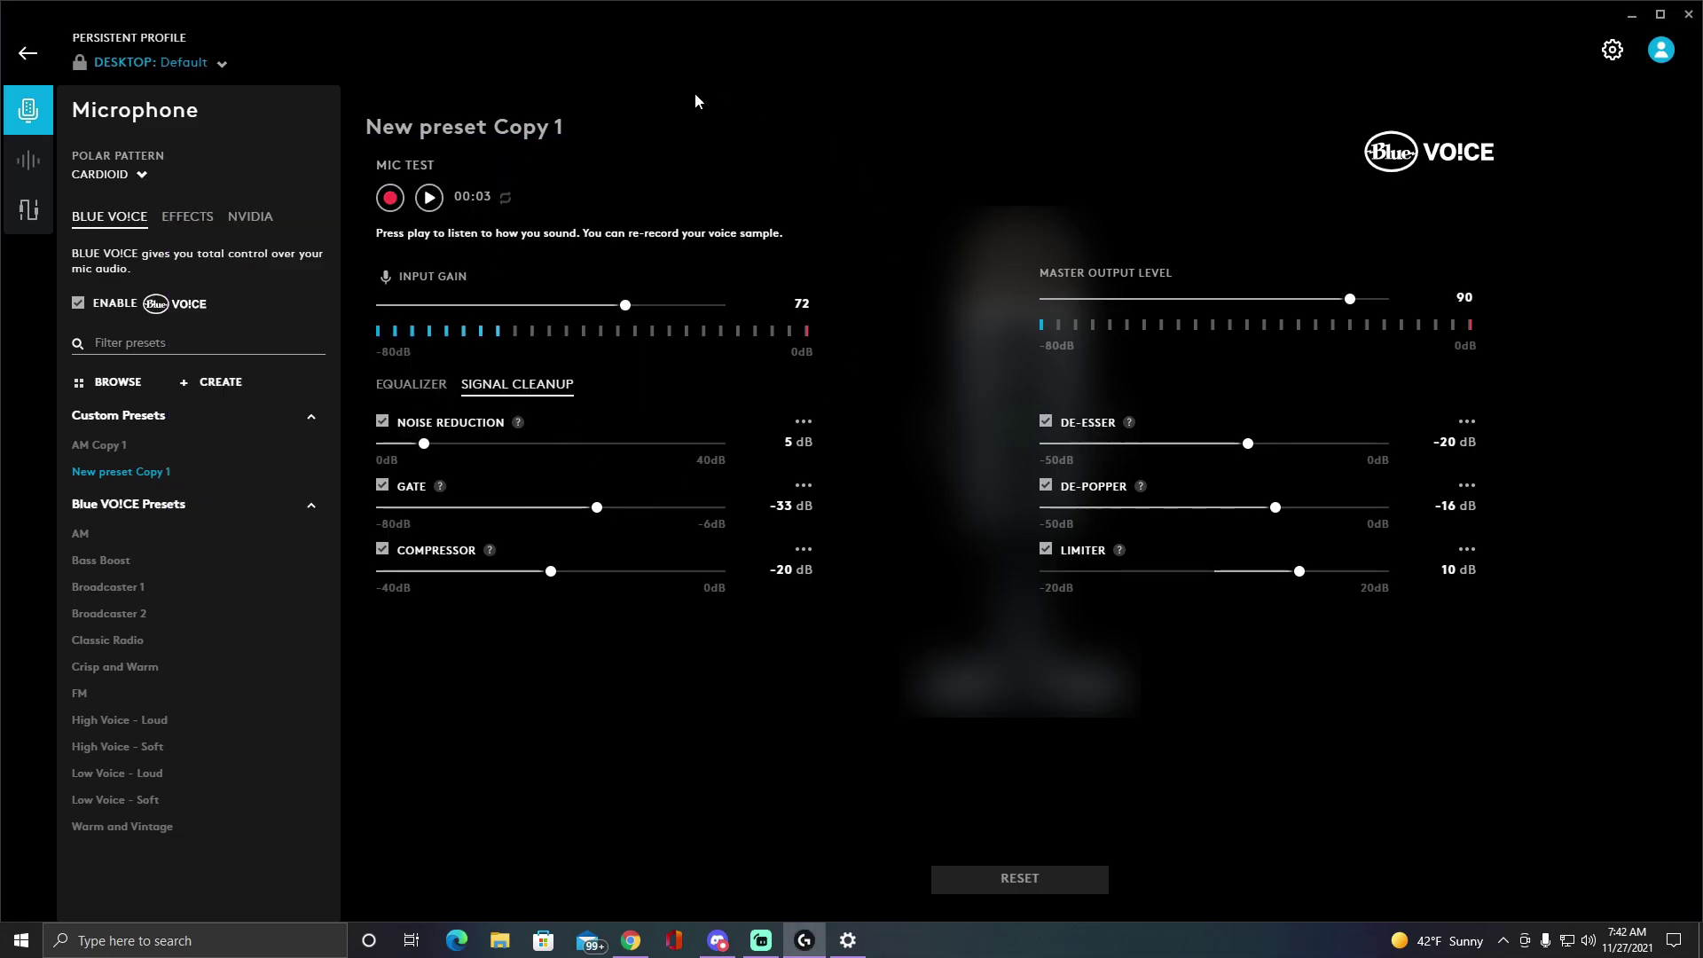